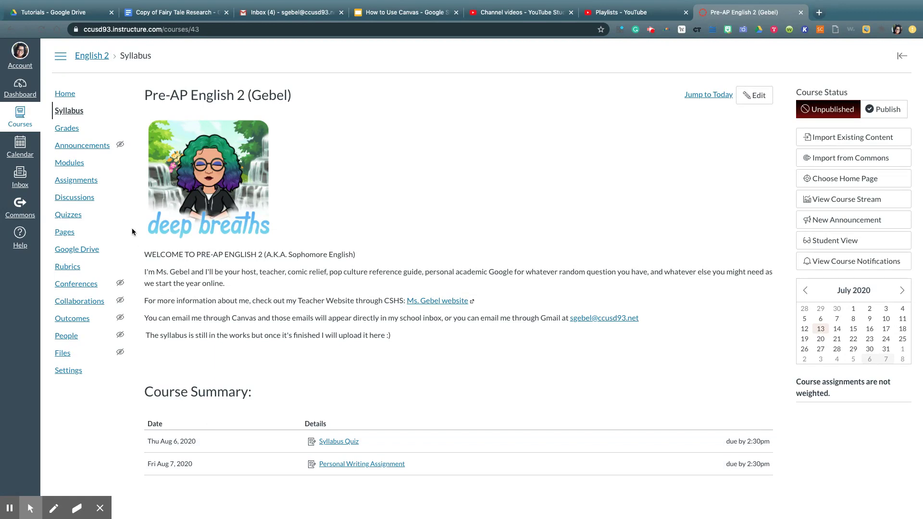
- Open the English 2 assignments list and start a new blank assignment
click(87, 180)
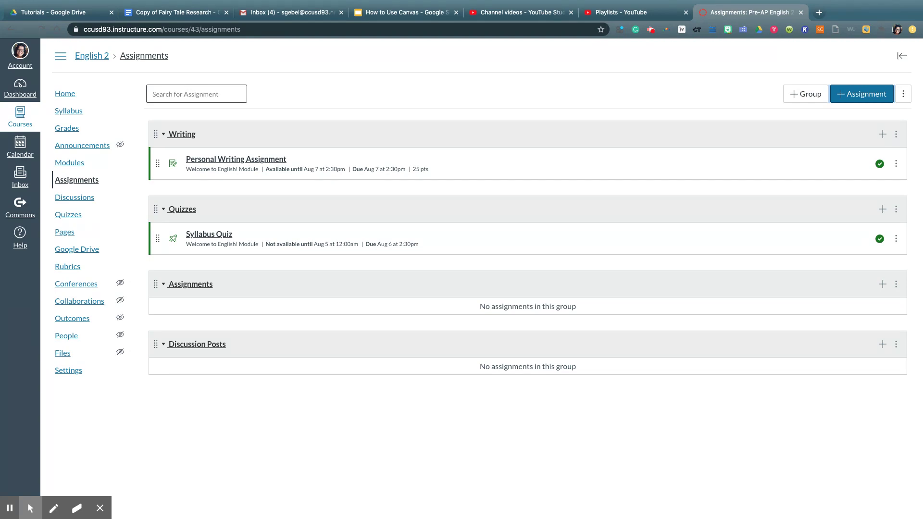
double_click(836, 95)
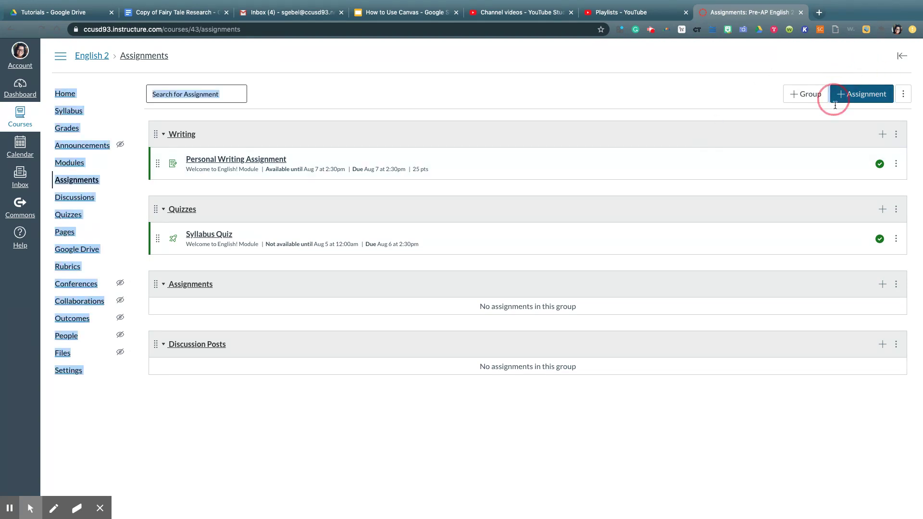
- Name the new assignment 'Profile Project' and keep grades displayed as Points
click(862, 95)
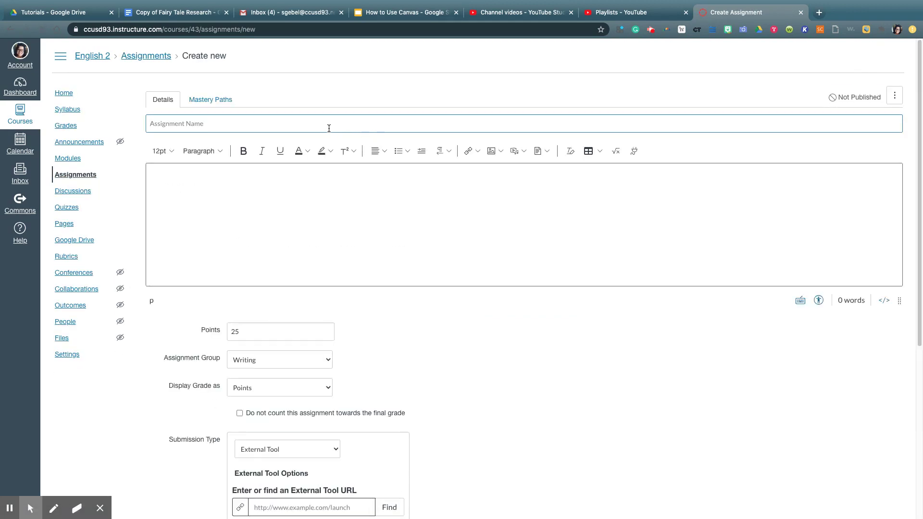
click(330, 127)
text(Pr)
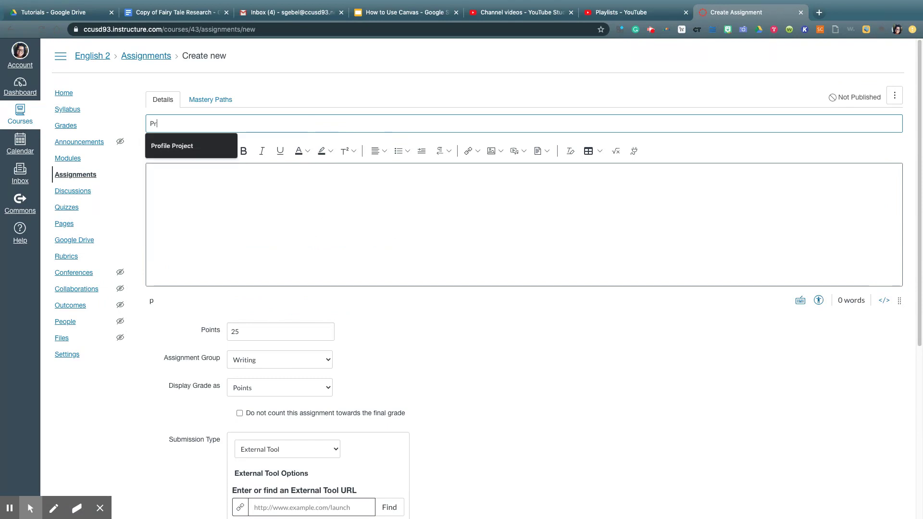
text(ofile Project)
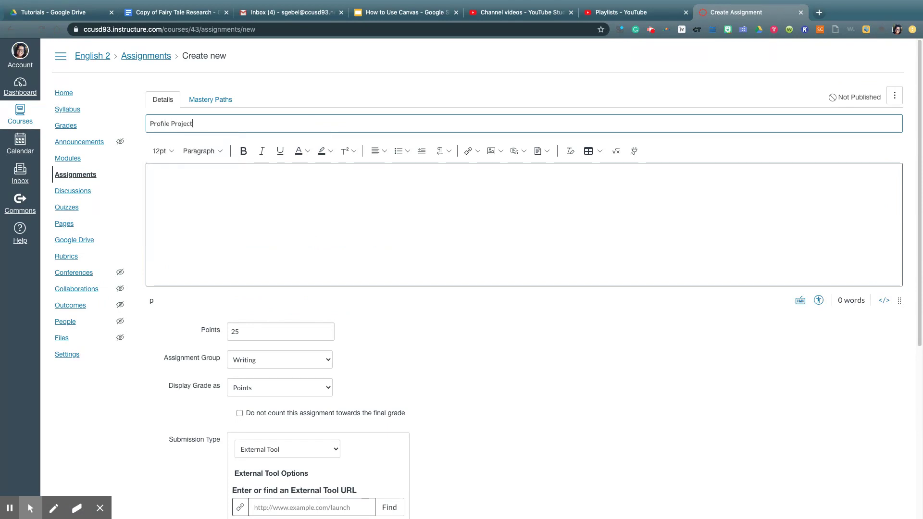
click(376, 201)
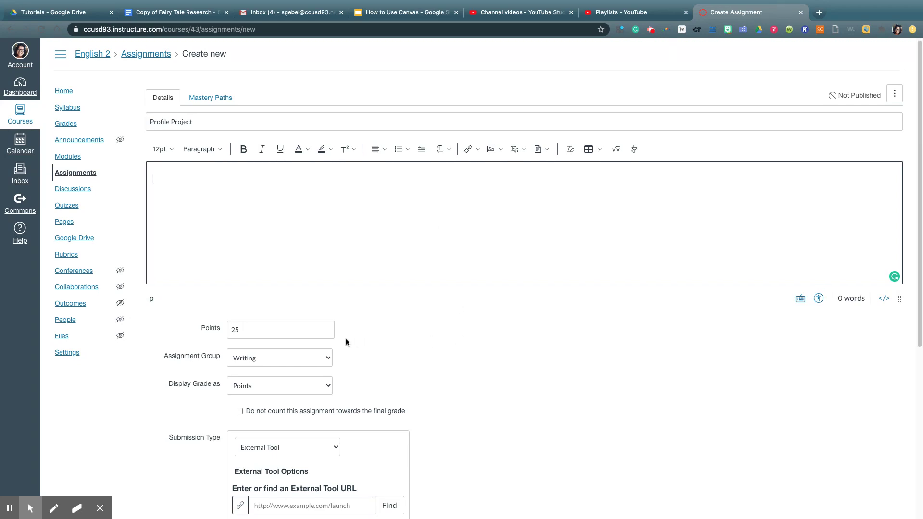
scroll(345, 338, down, 3)
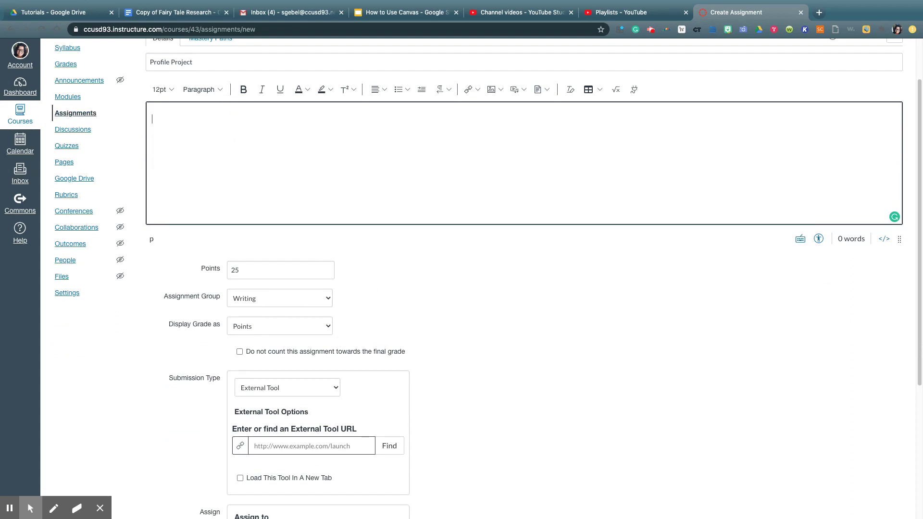
click(292, 325)
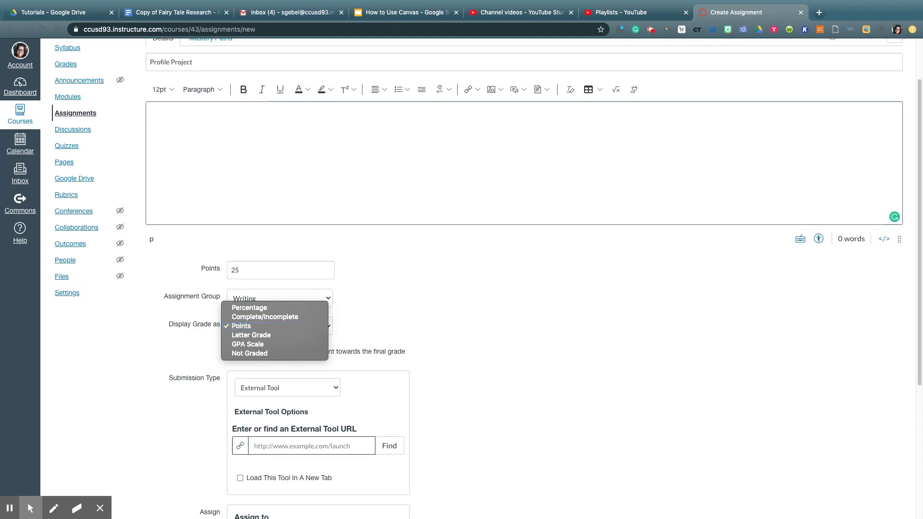
click(503, 345)
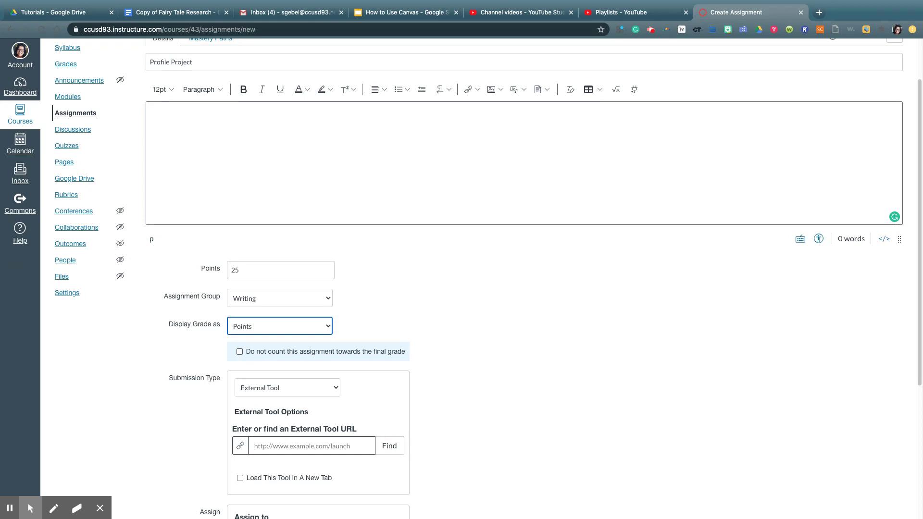
scroll(538, 402, down, 5)
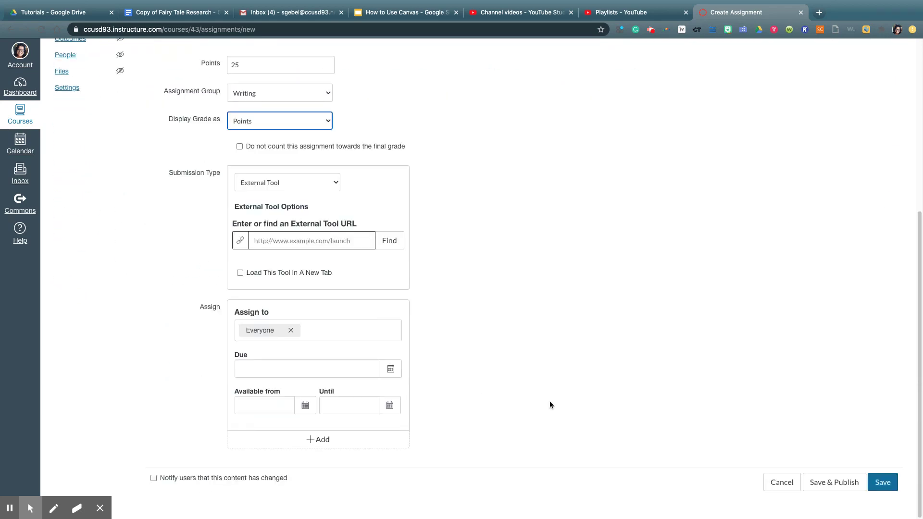
click(328, 330)
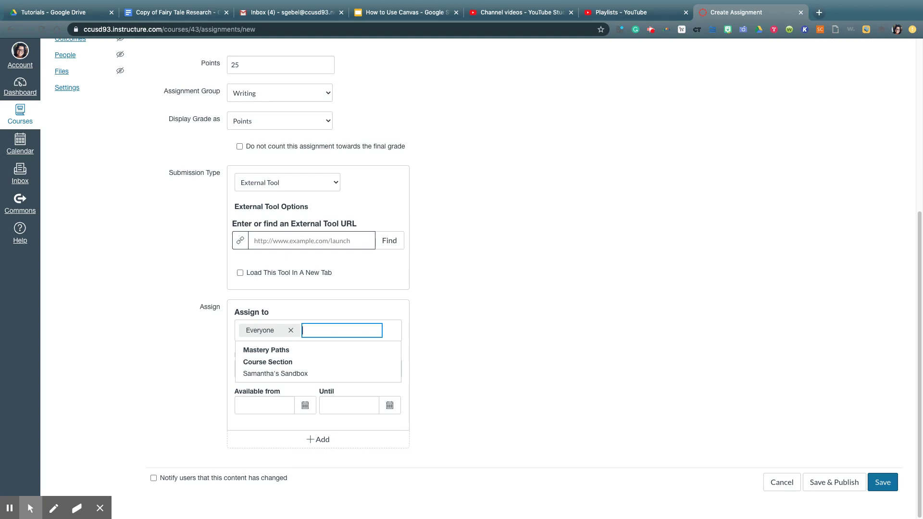
click(490, 317)
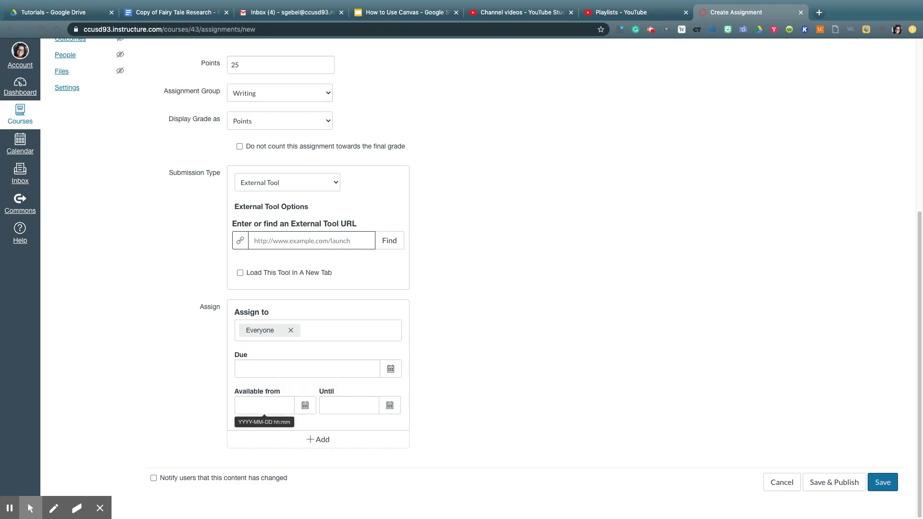
click(336, 401)
click(345, 403)
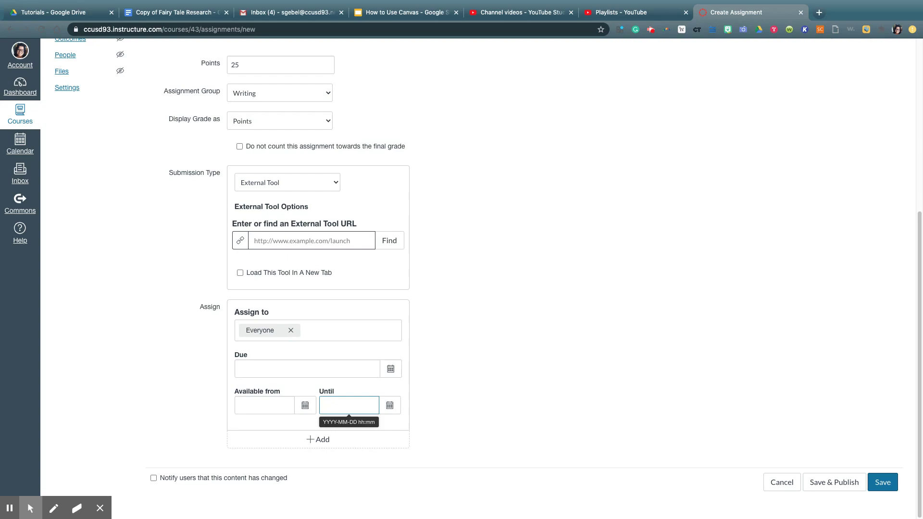
click(368, 364)
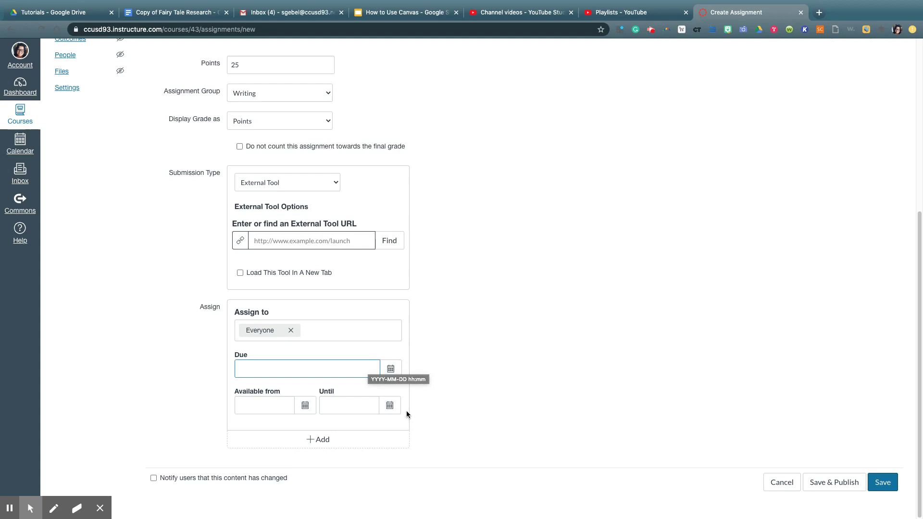
click(353, 405)
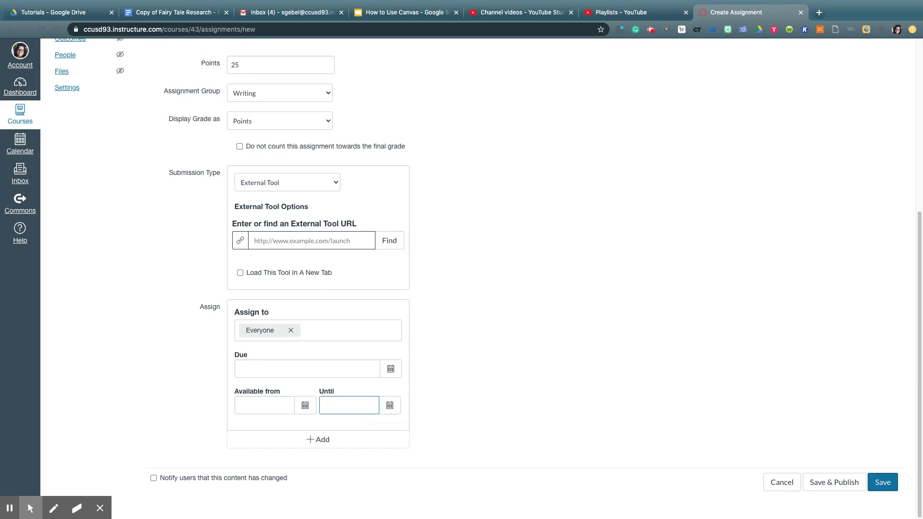
scroll(474, 339, up, 6)
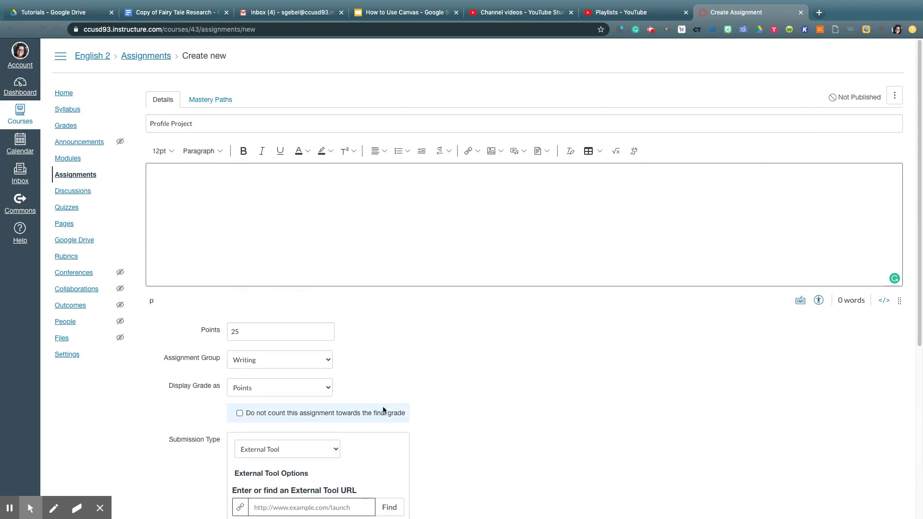
- Set submission to Online with File Uploads, restricted to doc and docx file types
scroll(452, 411, down, 3)
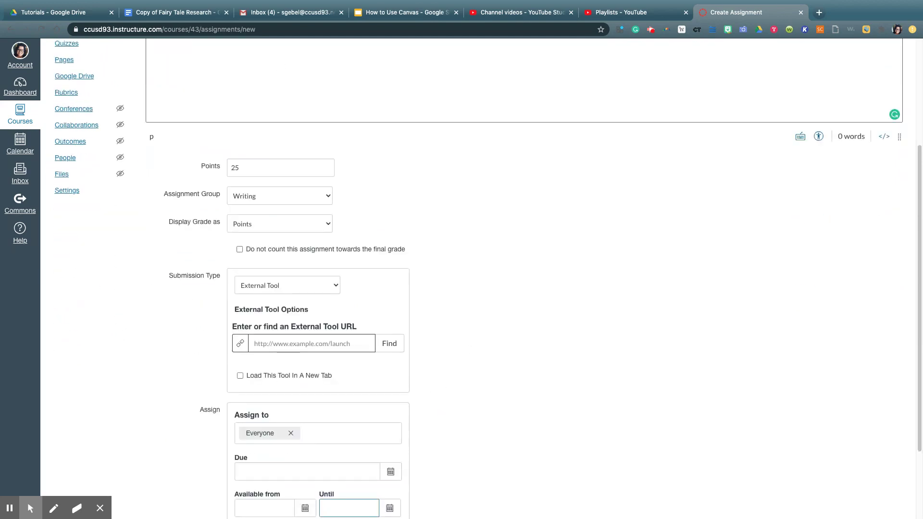
click(334, 286)
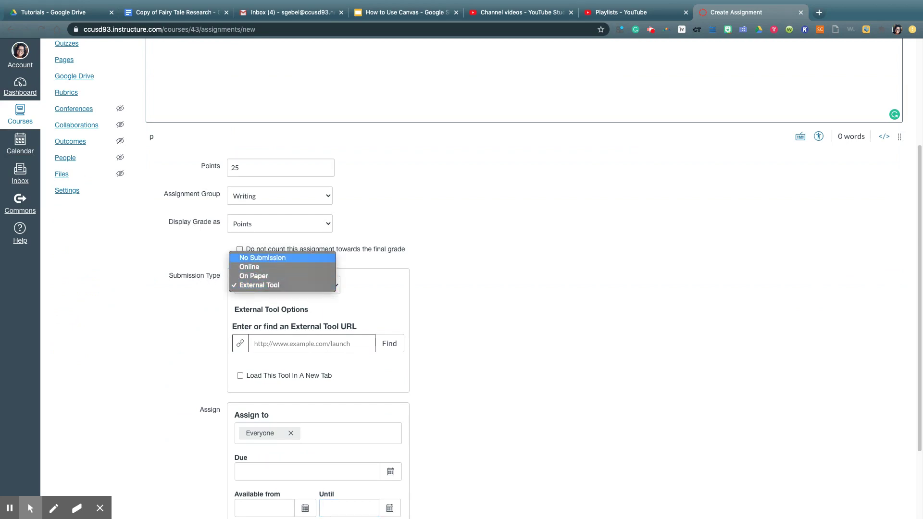
click(262, 257)
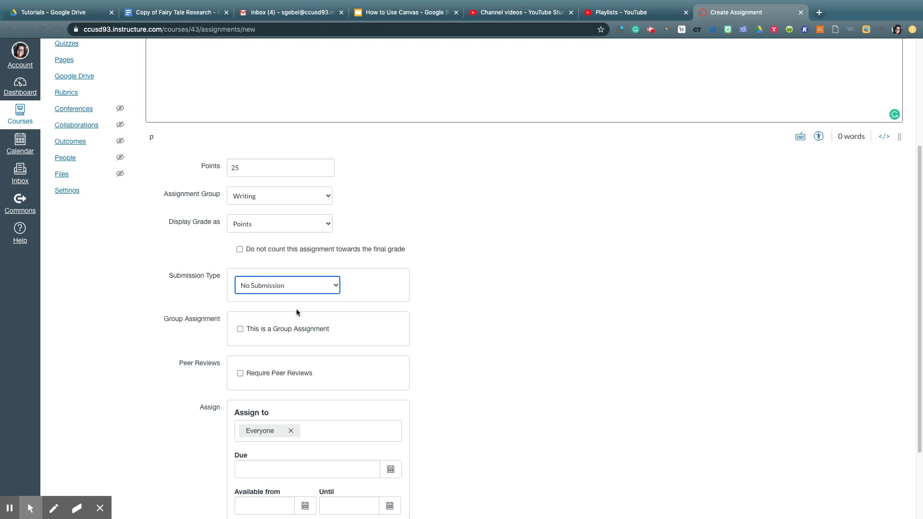
click(287, 288)
click(259, 295)
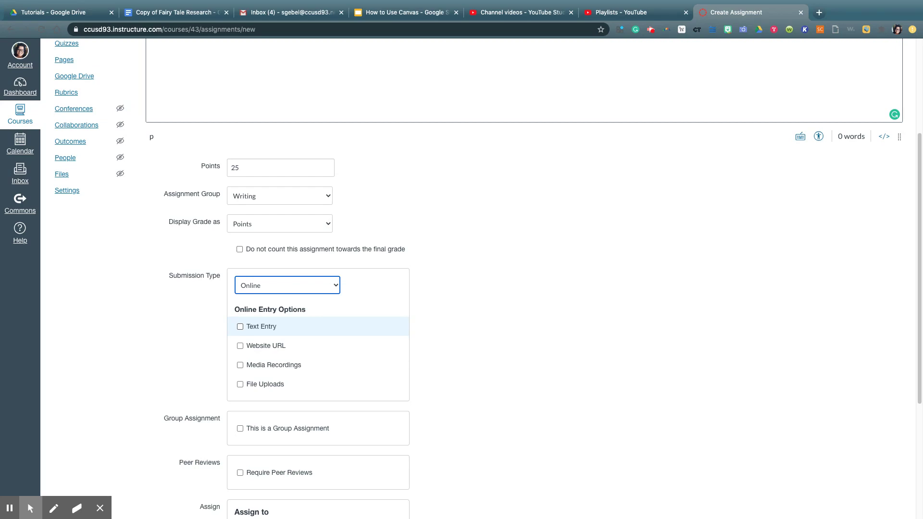
click(245, 388)
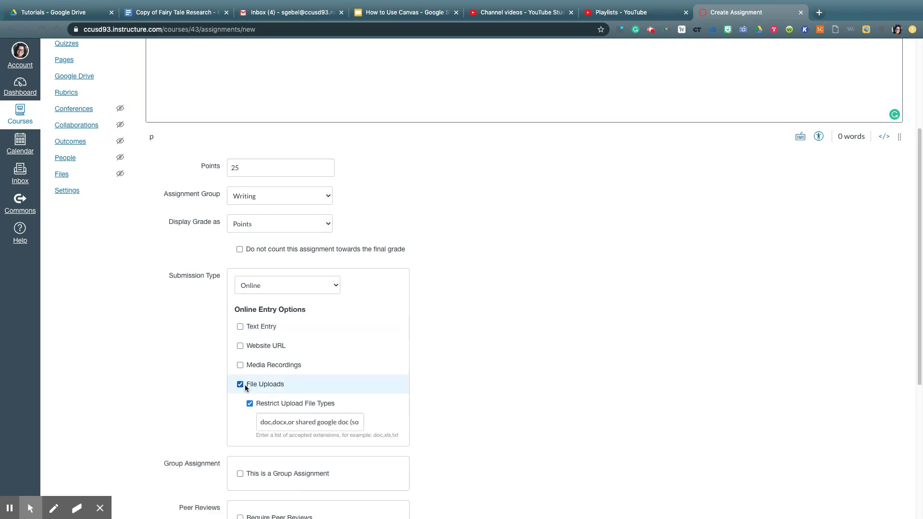
scroll(474, 368, down, 1)
click(258, 422)
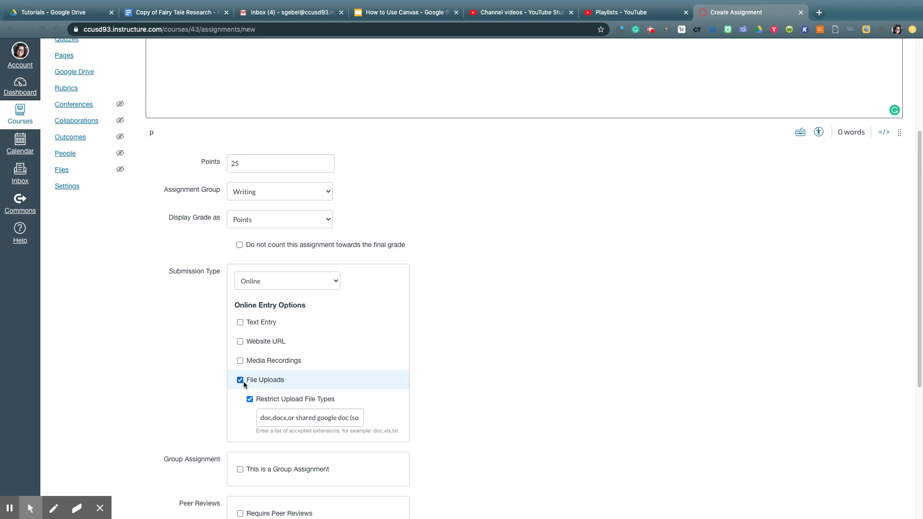
- Turn off File Uploads and change the submission type to External Tool, passing through On Paper
click(240, 380)
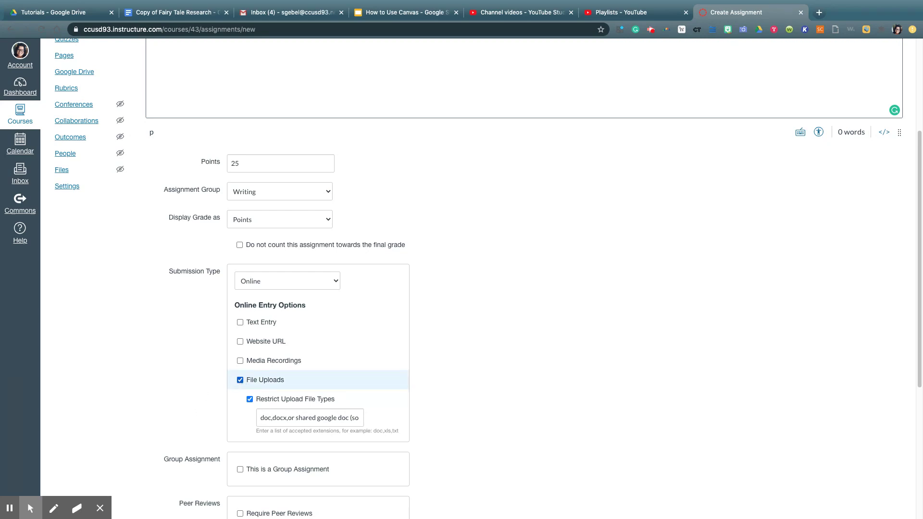
click(264, 282)
key(Down)
key(Return)
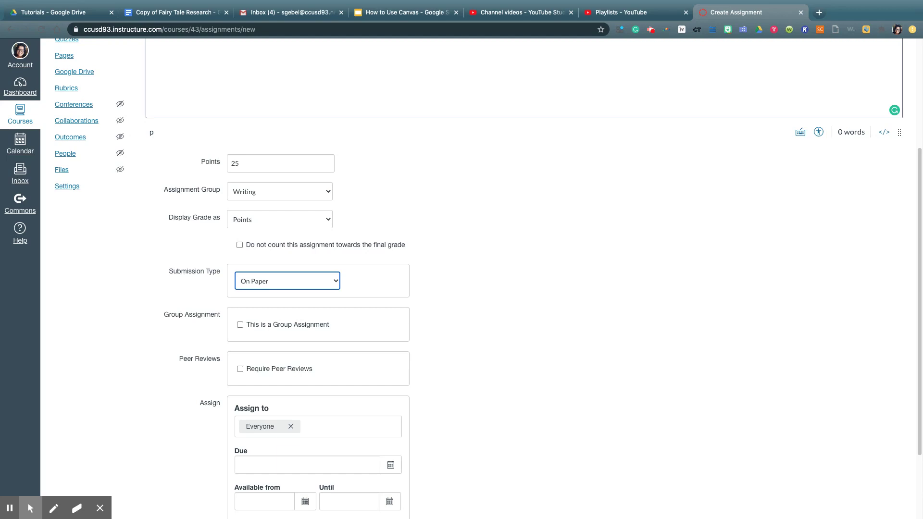
click(283, 286)
click(283, 288)
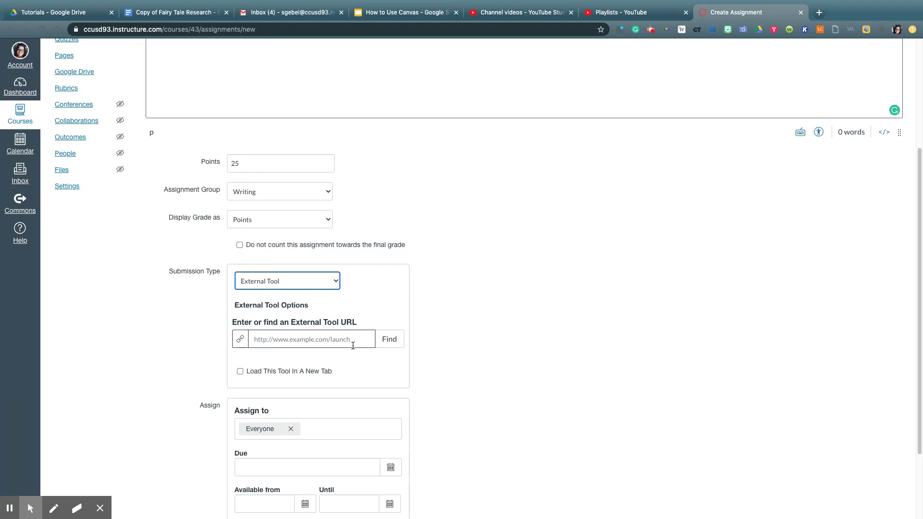
- Browse the external tools list and close the configuration without choosing a tool or URL
click(388, 342)
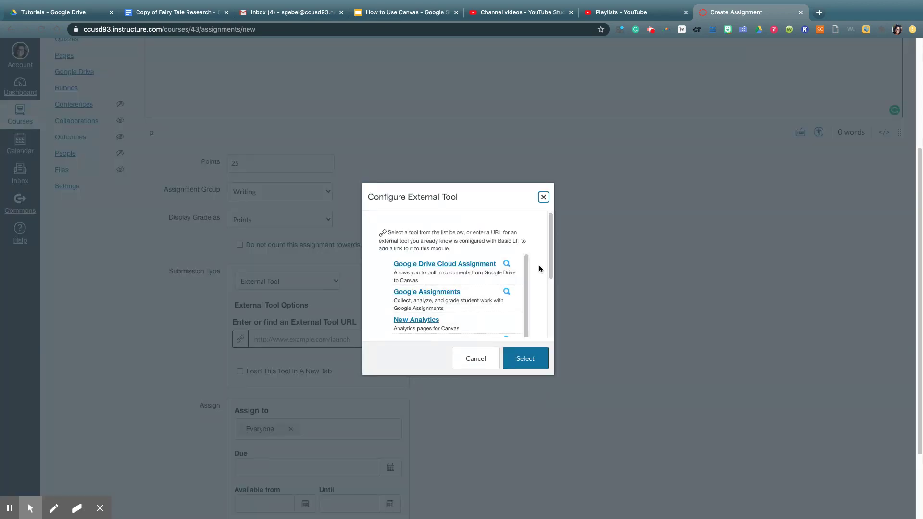
scroll(539, 269, down, 1)
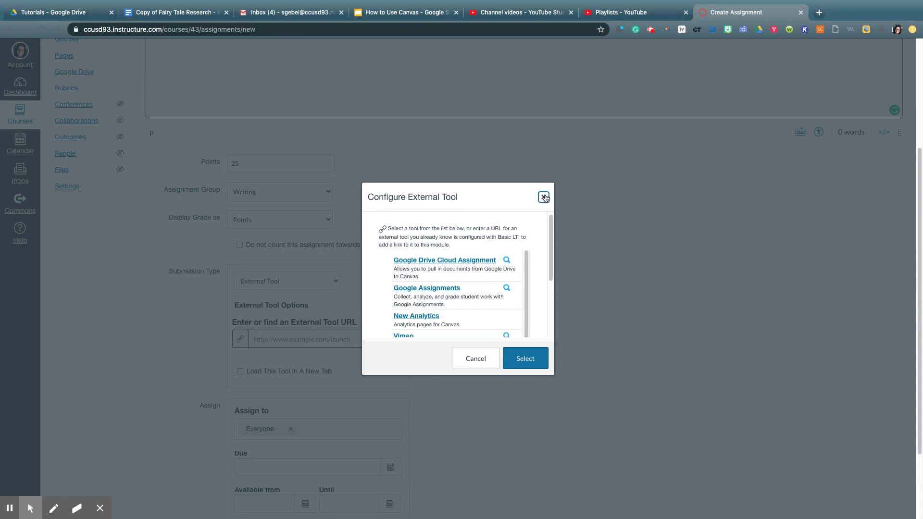
scroll(534, 252, down, 2)
scroll(531, 252, down, 2)
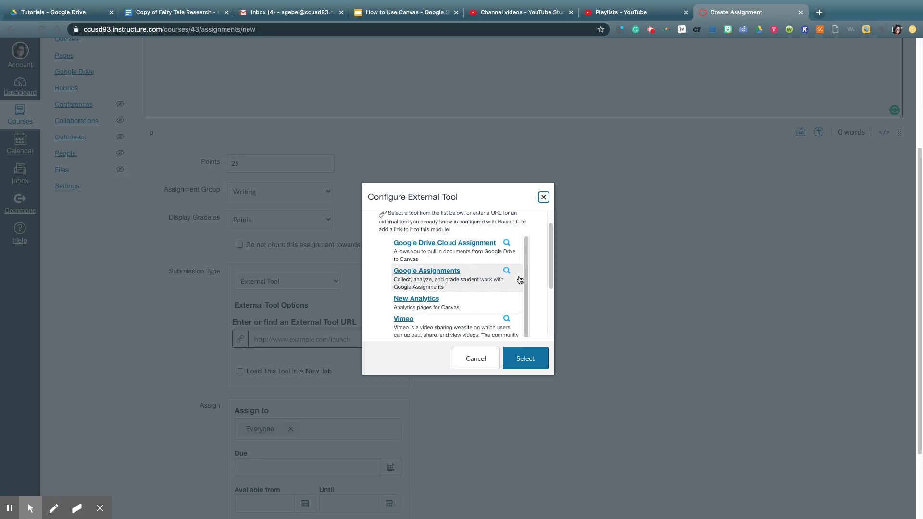
scroll(518, 280, down, 3)
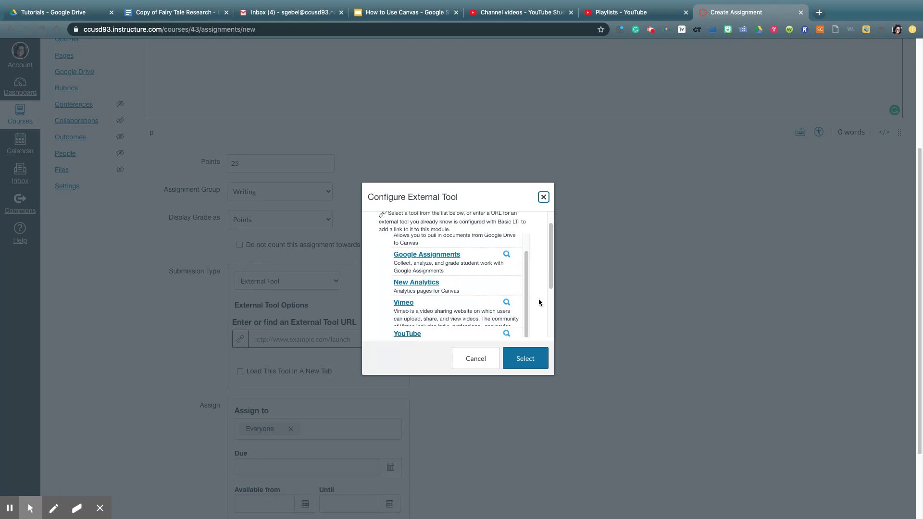
scroll(539, 303, down, 3)
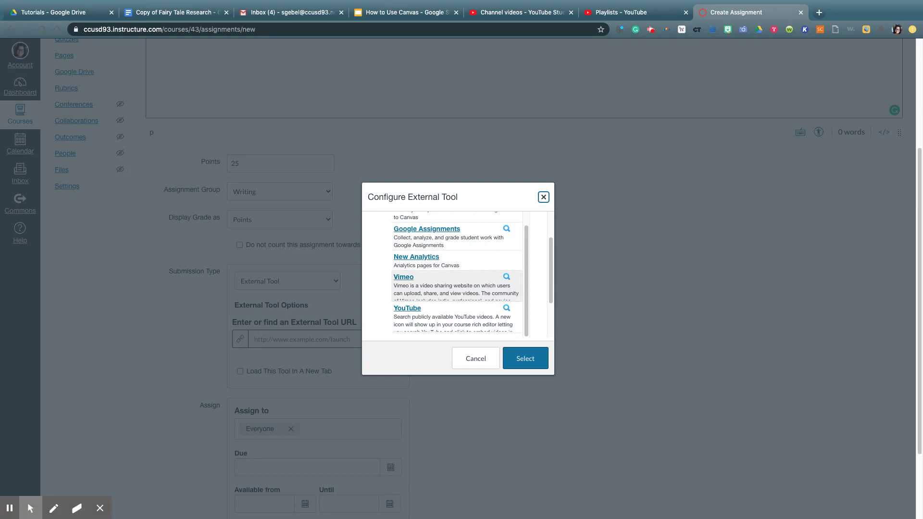
scroll(454, 284, up, 1)
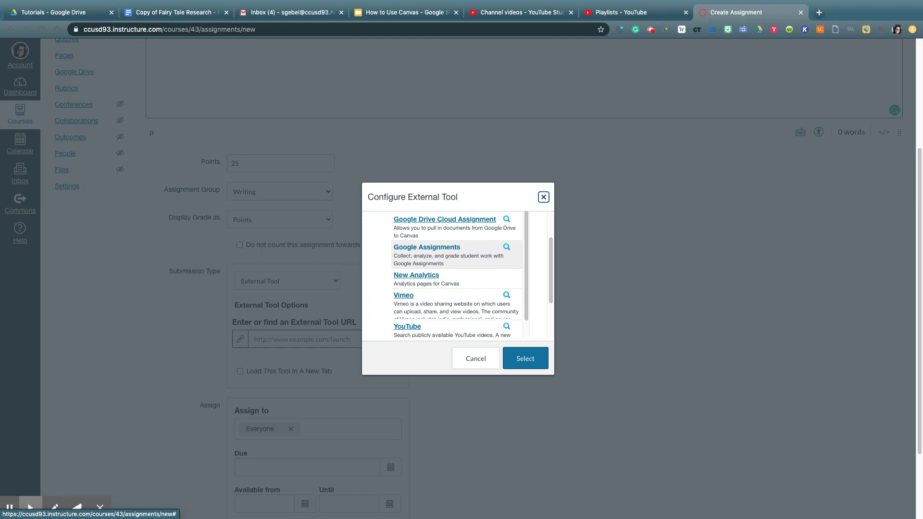
scroll(470, 291, down, 3)
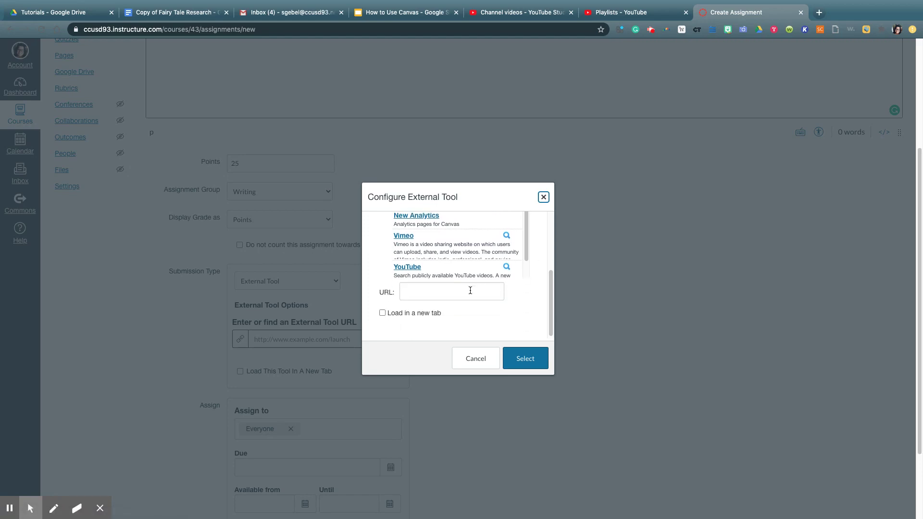
click(470, 290)
click(544, 198)
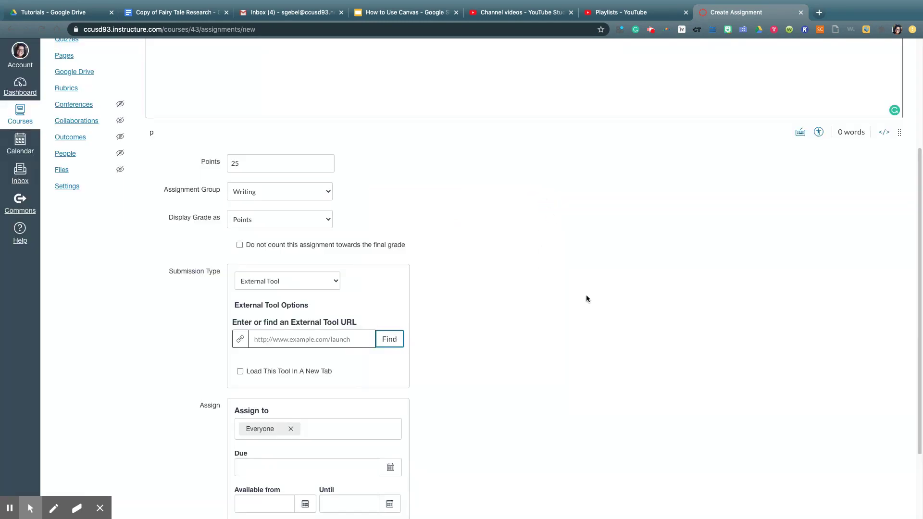
- Switch Profile Project to Online file uploads and save and publish it
scroll(586, 298, up, 2)
scroll(668, 300, down, 5)
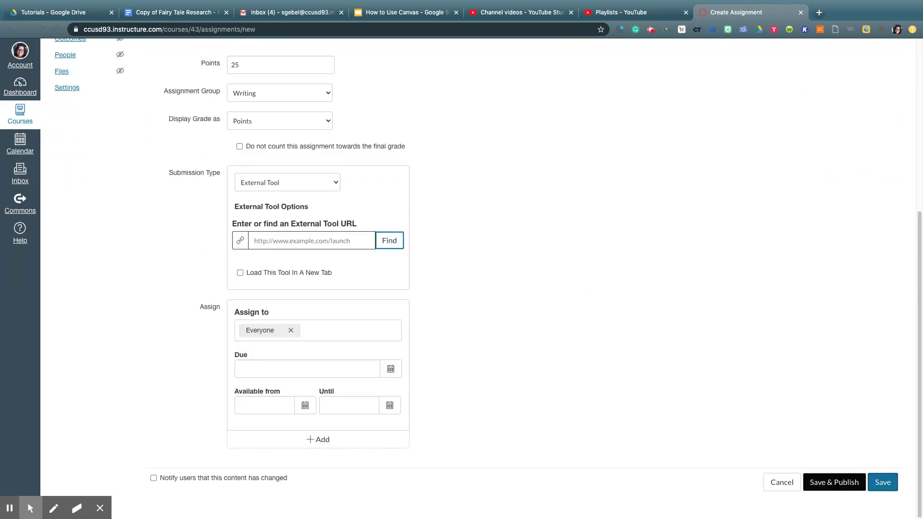
click(833, 482)
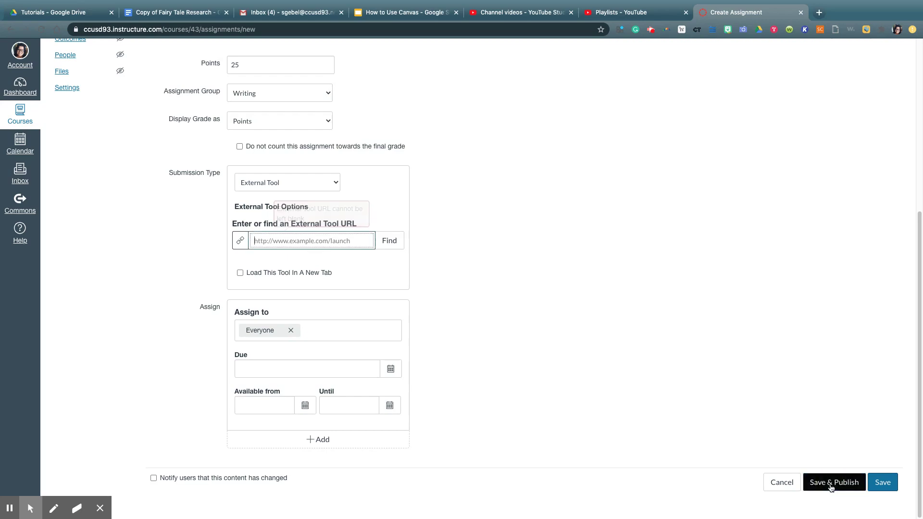
click(249, 183)
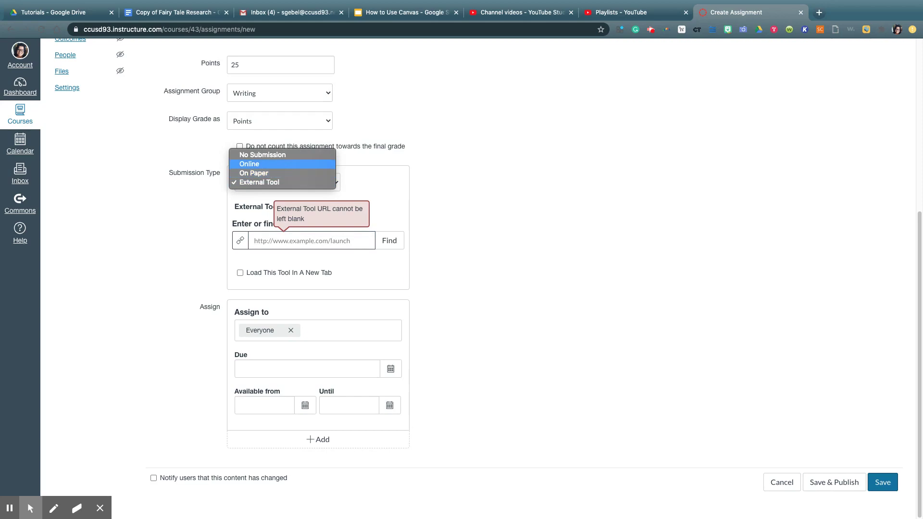
click(255, 164)
click(240, 282)
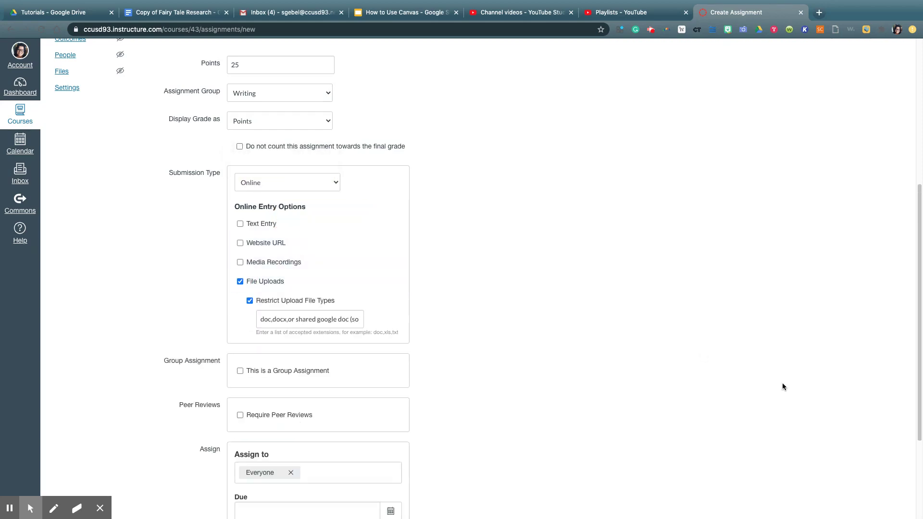
scroll(817, 399, down, 3)
click(826, 482)
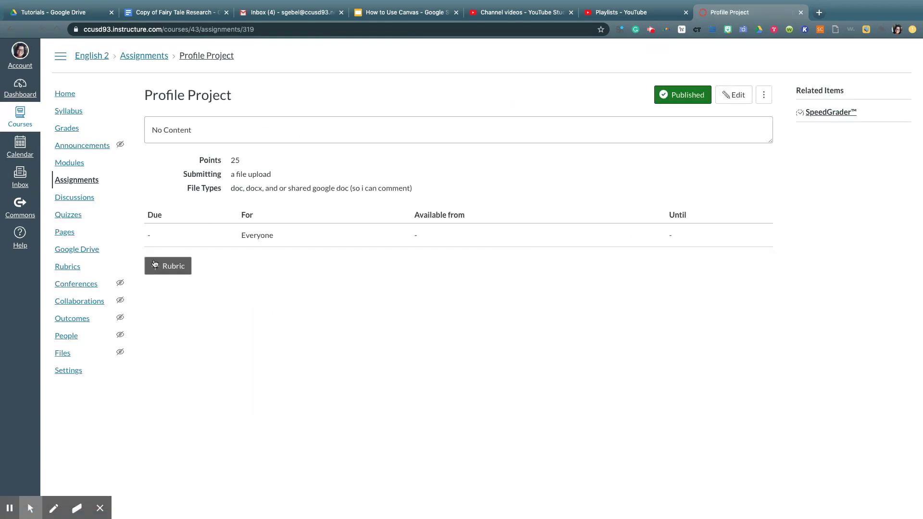
drag(173, 246, 163, 265)
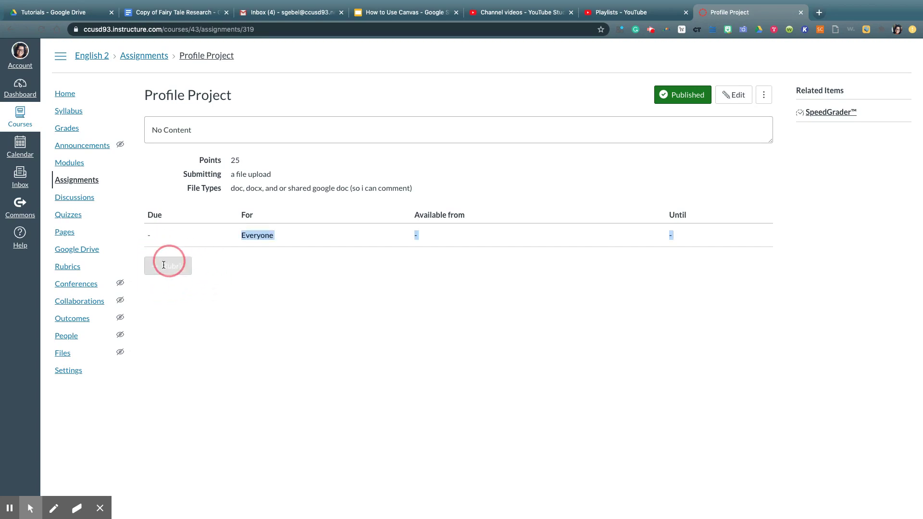
click(188, 307)
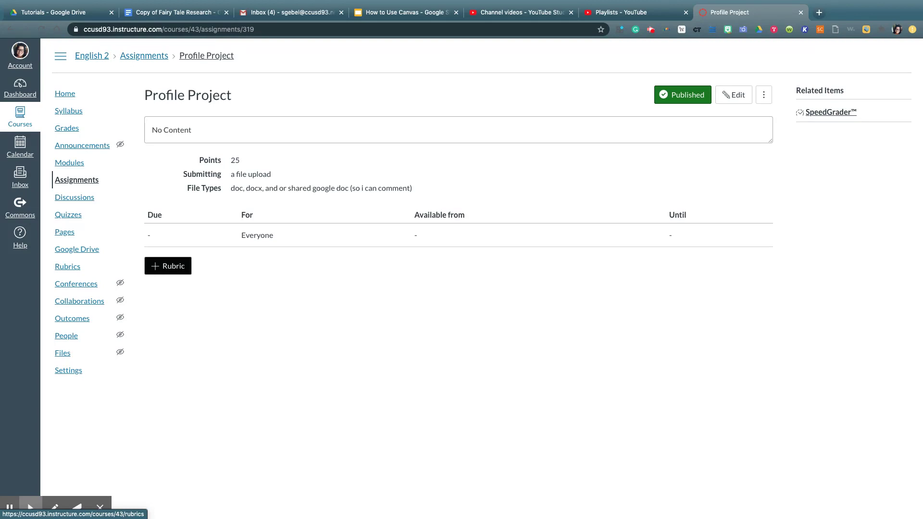
- Start a new rubric on the assignment and browse, then close, the existing course rubrics
click(176, 271)
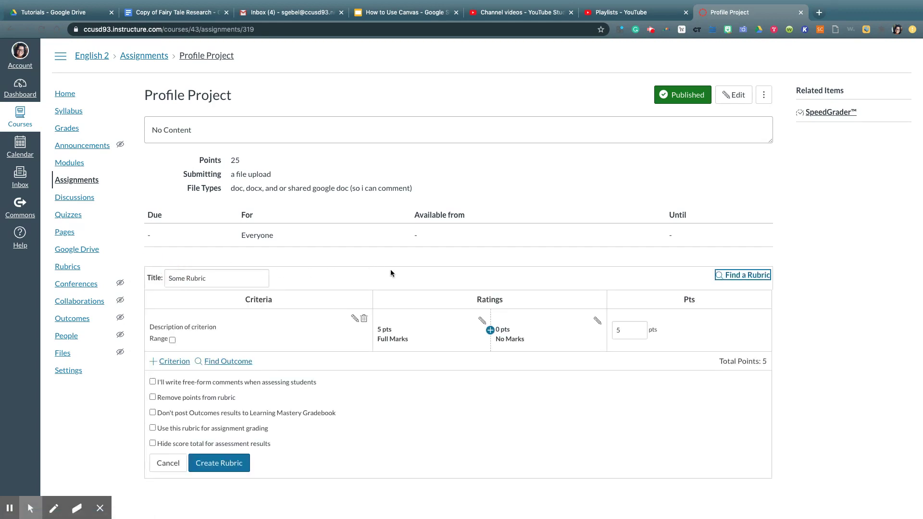
click(71, 255)
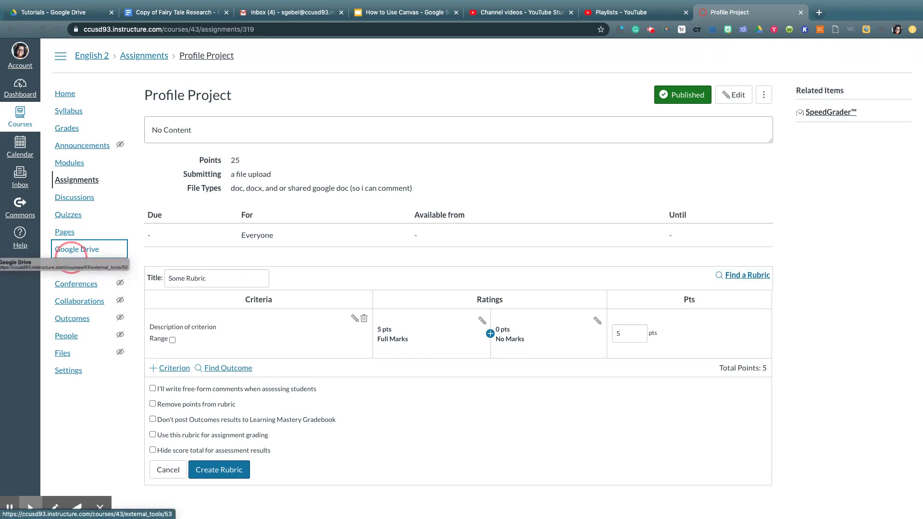
drag(71, 255, 194, 271)
click(326, 257)
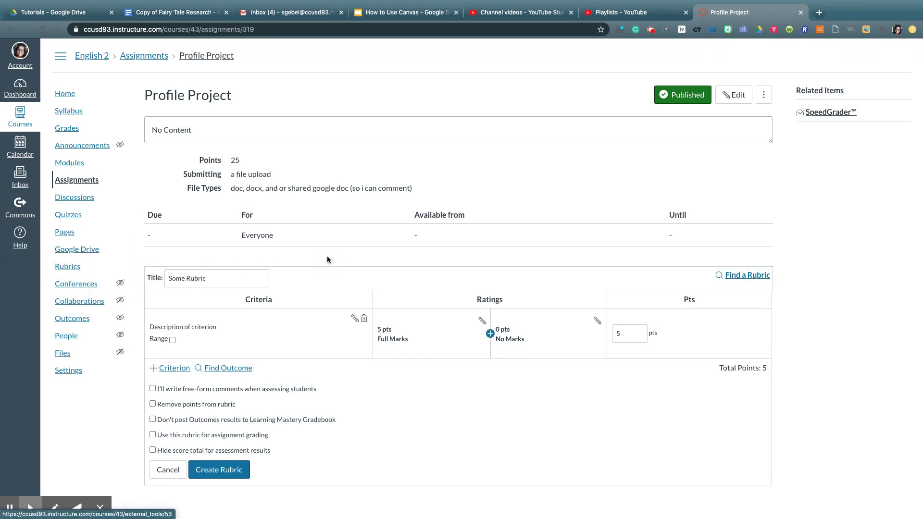
click(736, 276)
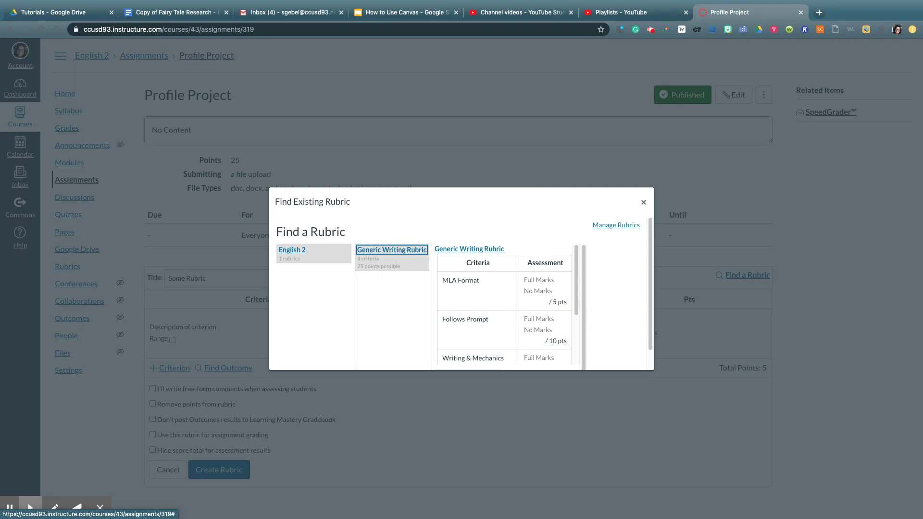
click(642, 203)
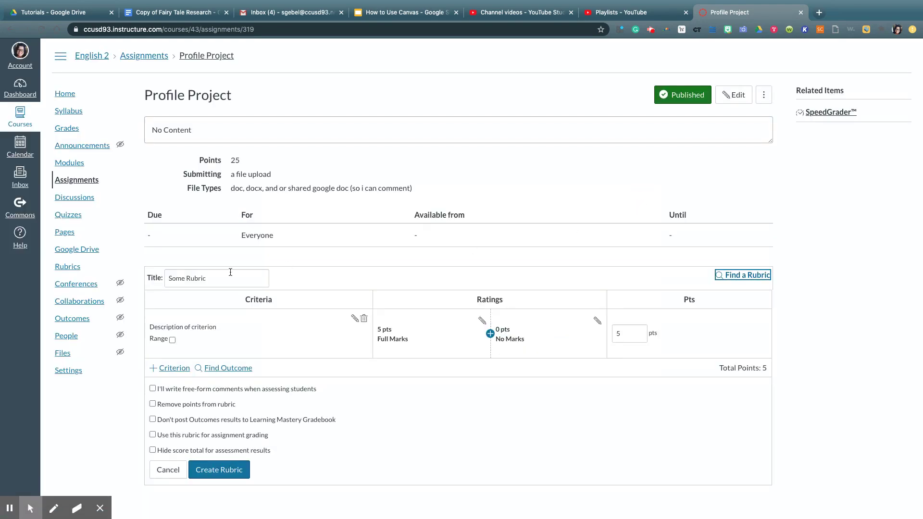
- Replace the rubric's placeholder title with 'Presentation Reubrics'
click(185, 277)
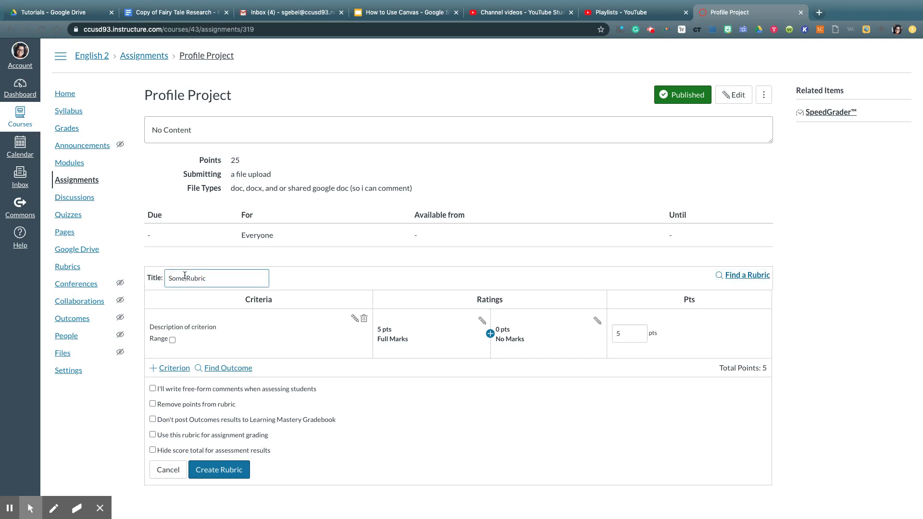
click(185, 276)
key(BackSpace)
key(BackSpace)
key(BackSpace)
key(BackSpace)
key(BackSpace)
key(BackSpace)
key(BackSpace)
key(BackSpace)
key(BackSpace)
key(BackSpace)
key(BackSpace)
text(Presentation Reubrics)
- Add a new criterion named 'Organization' to the rubric
click(173, 373)
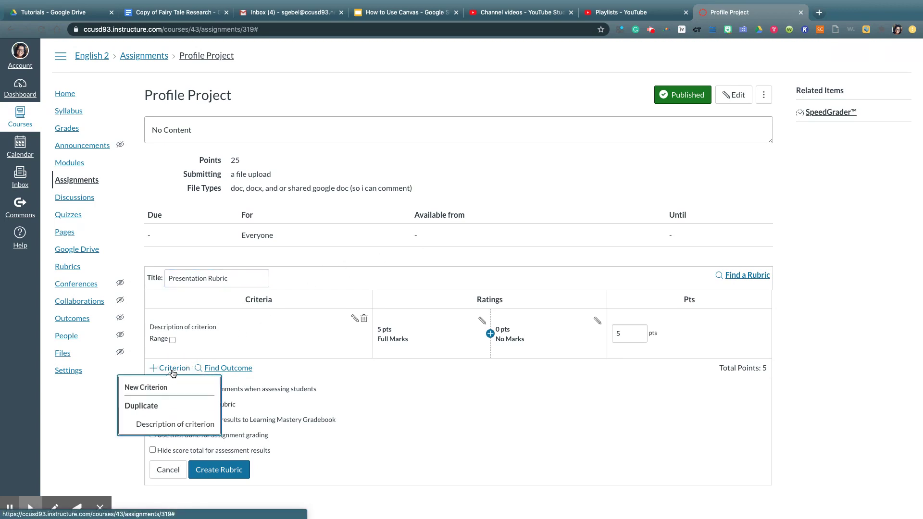
click(154, 391)
click(388, 247)
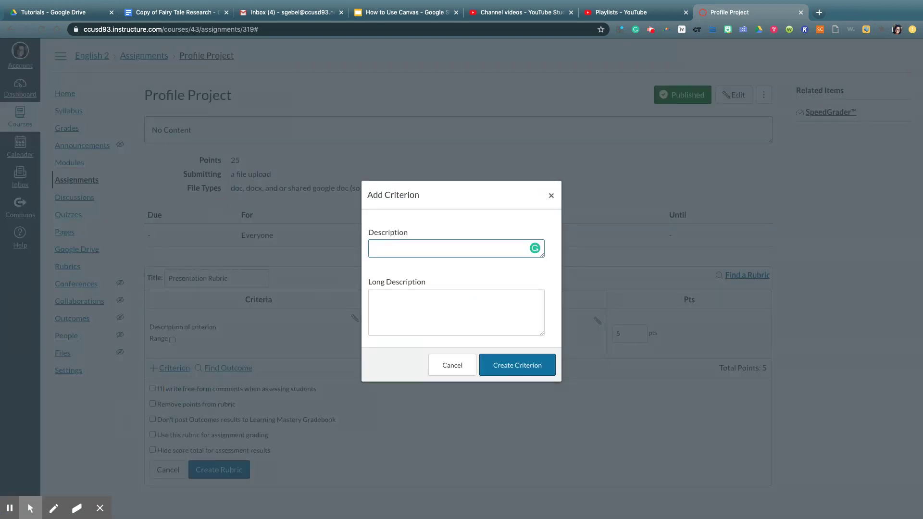
text(Organization)
click(491, 365)
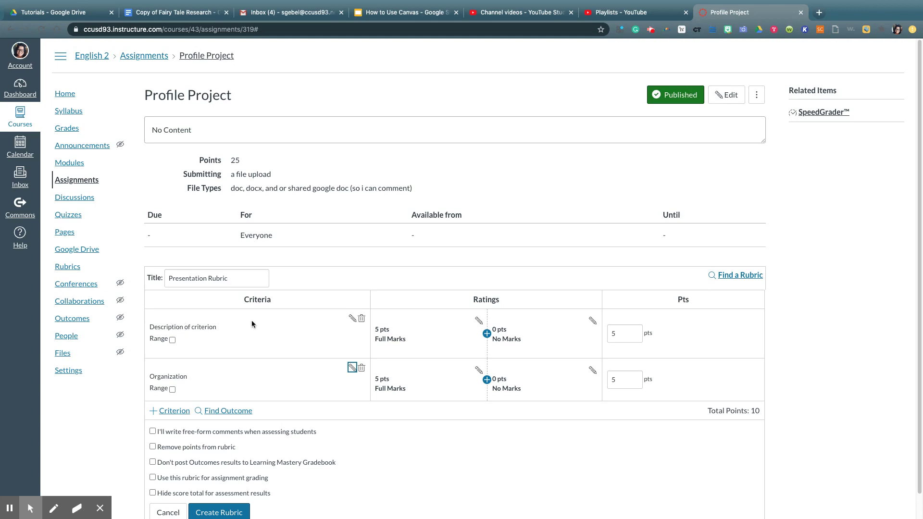
- Rename the first criterion to 'Prompt'
click(355, 318)
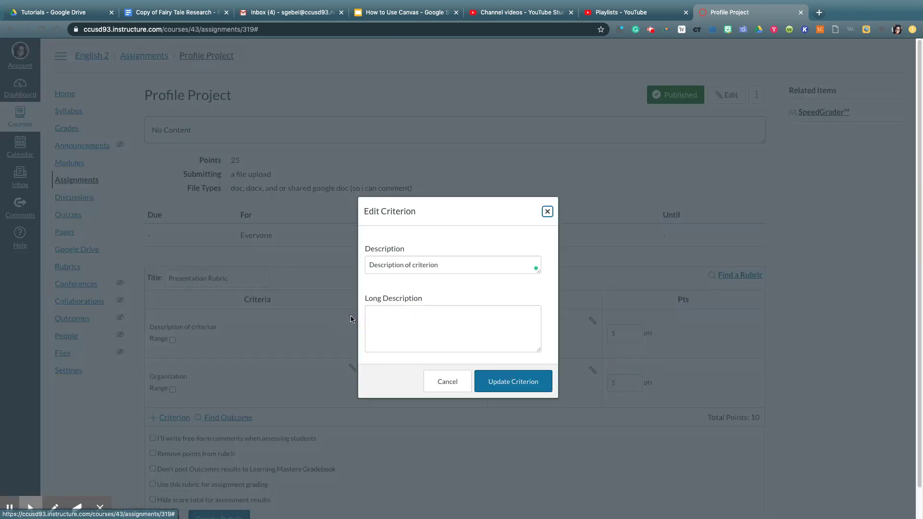
click(408, 264)
triple_click(408, 265)
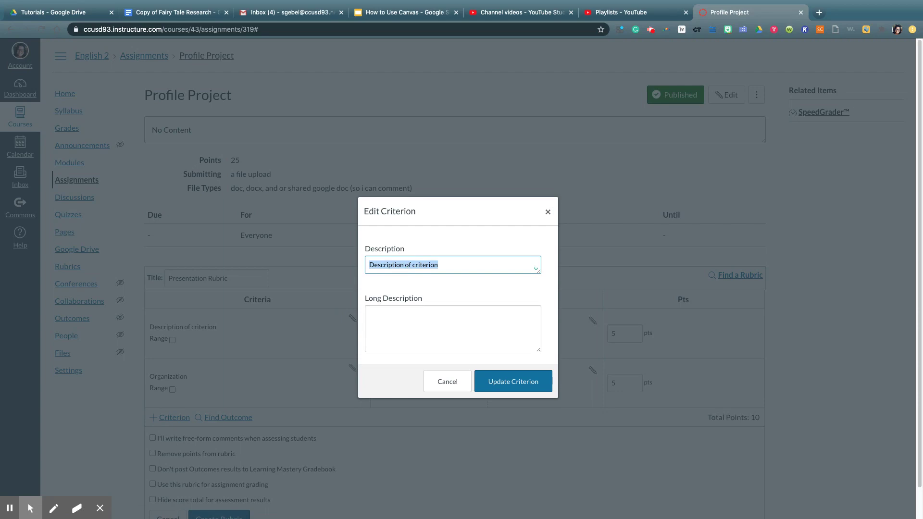
text(Prompt)
click(514, 377)
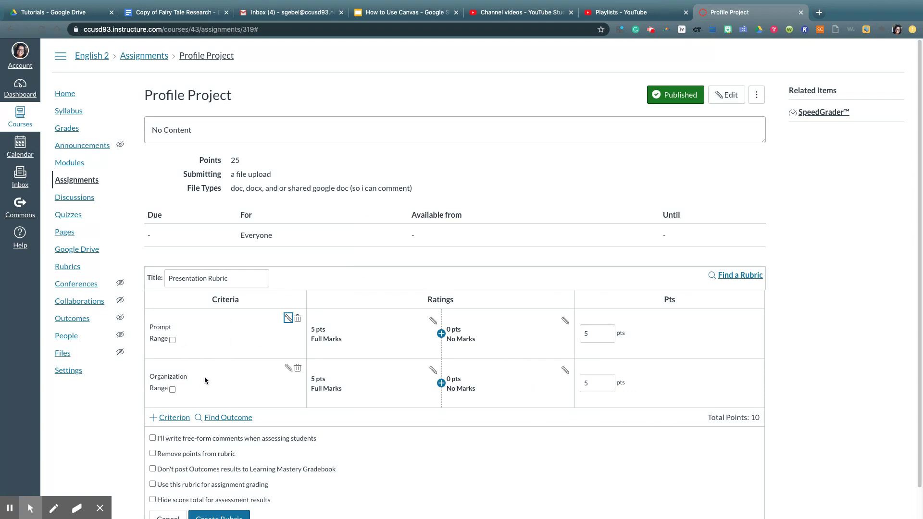
- Toggle free-form comments on and back off, then cancel the Presentation Rubric draft
scroll(486, 428, down, 1)
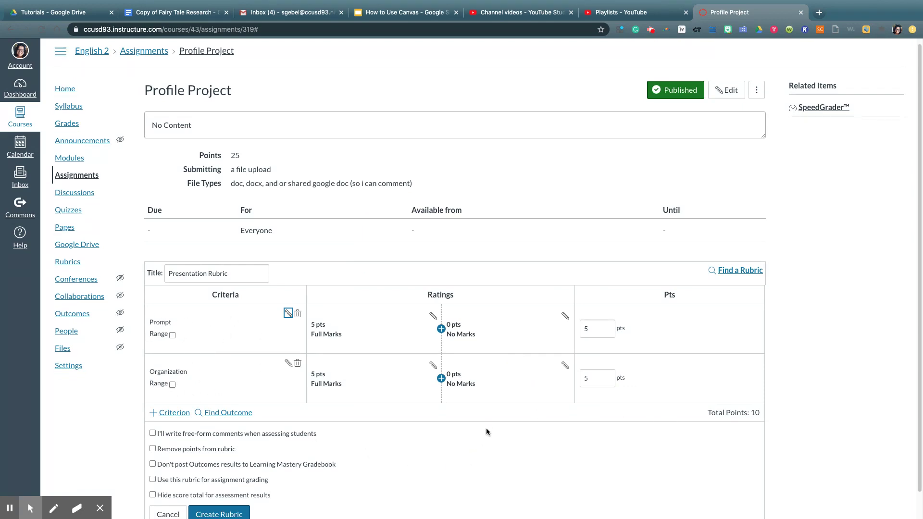
scroll(486, 431, down, 1)
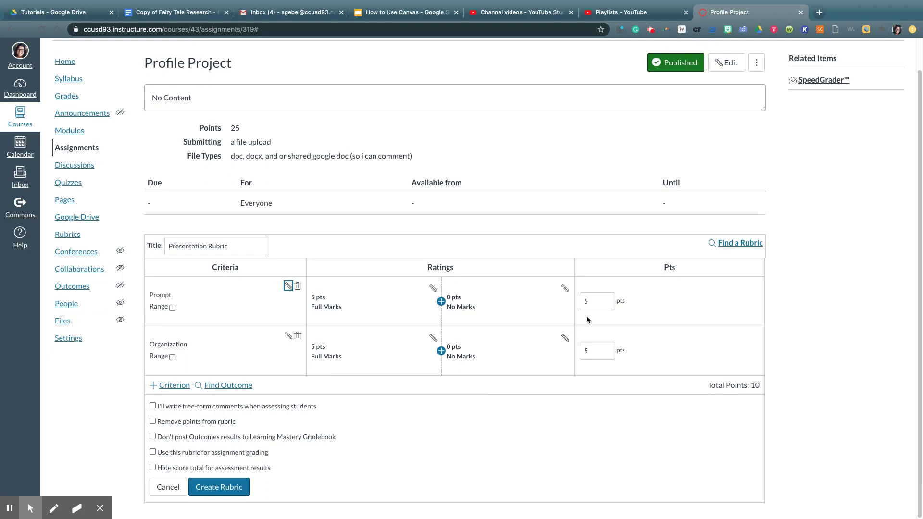
click(598, 302)
click(140, 398)
click(153, 406)
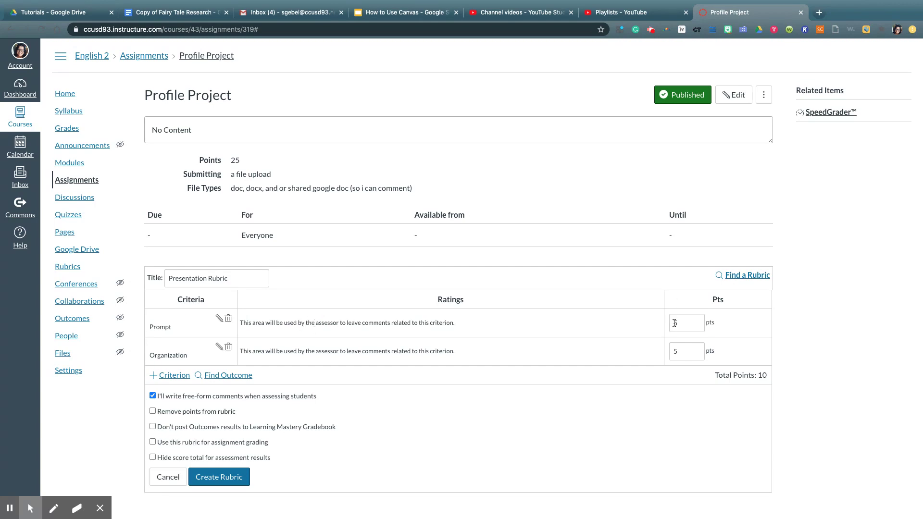
click(153, 396)
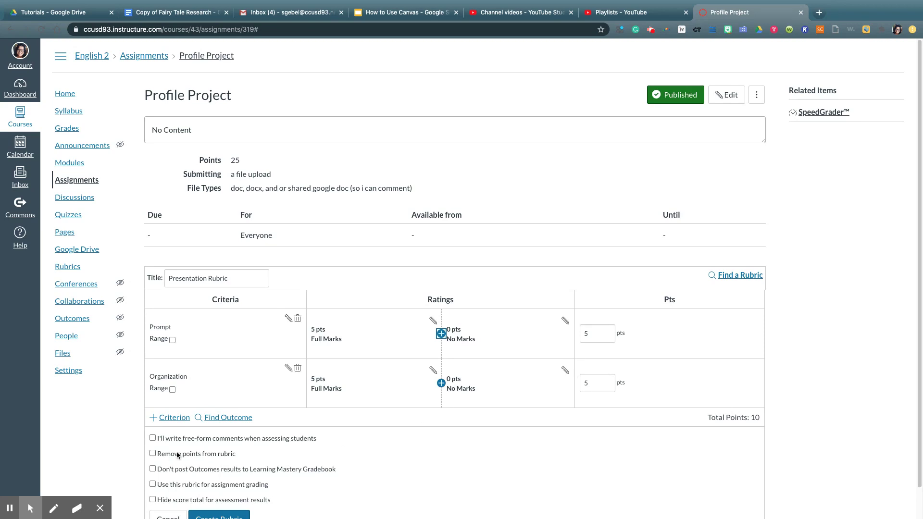
scroll(177, 451, down, 1)
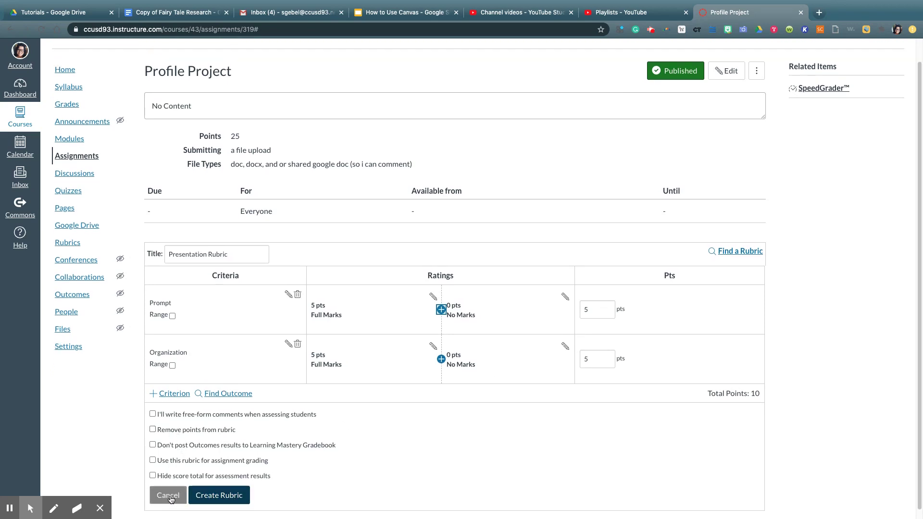
click(158, 495)
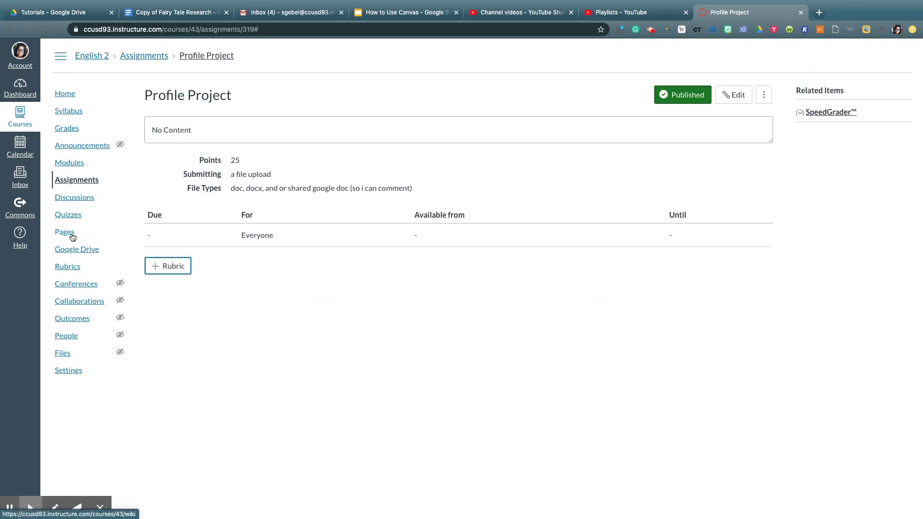
- Go to the course Rubrics page, start a new rubric, and cancel it
click(68, 268)
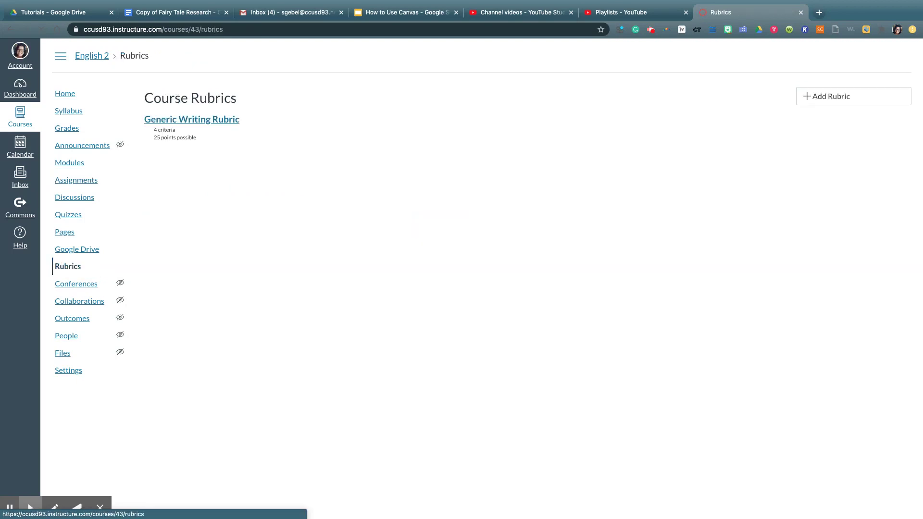
click(903, 56)
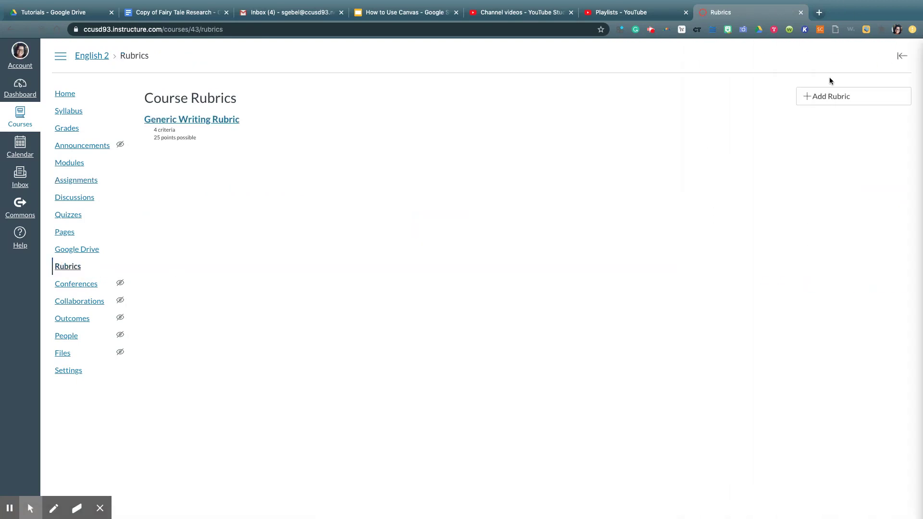
click(831, 97)
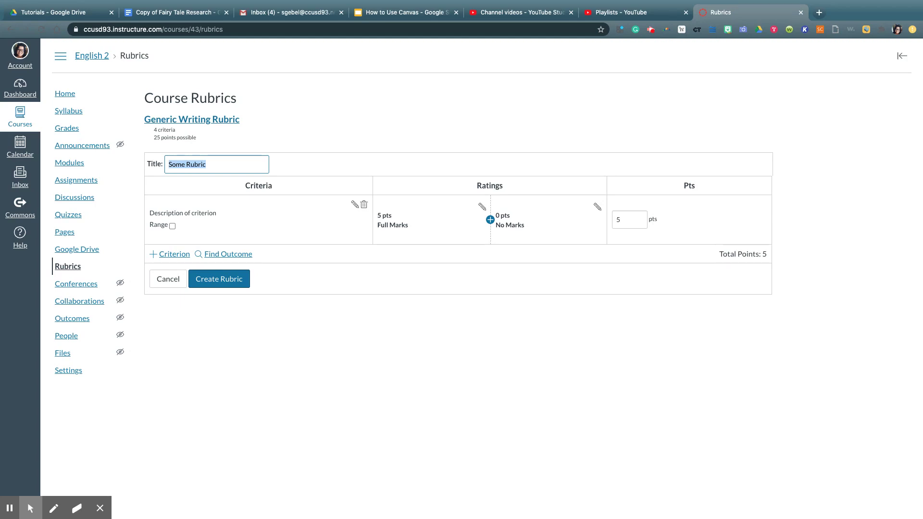
click(168, 279)
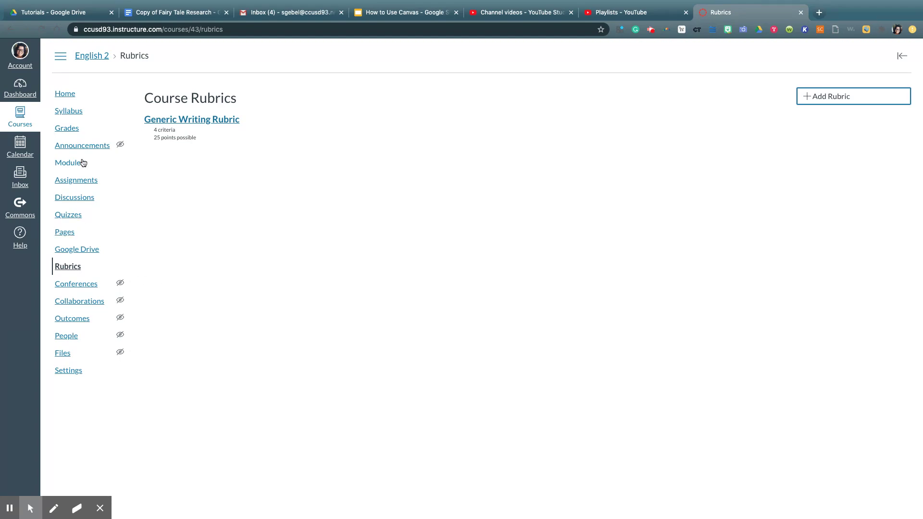
- Open the Personal Writing Assignment from Assignments and review its ungraded-note banner, prompt and sample PDF
click(87, 180)
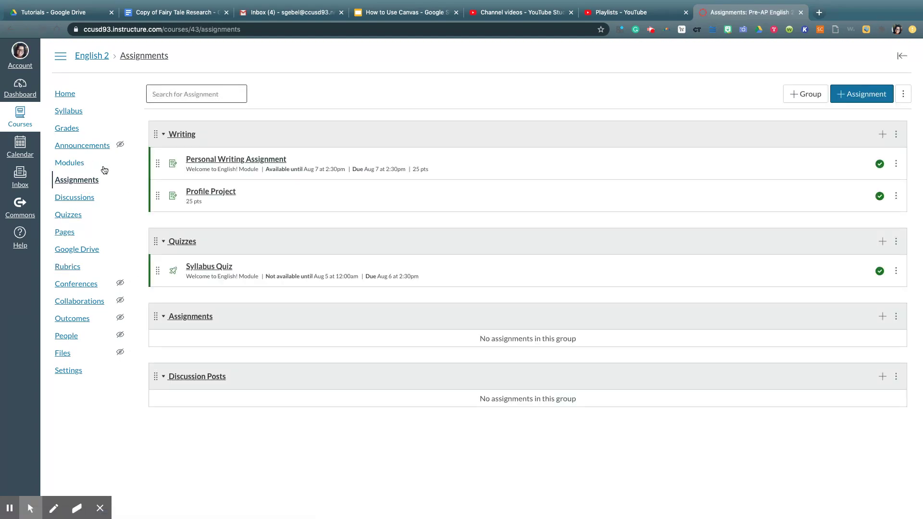
click(207, 164)
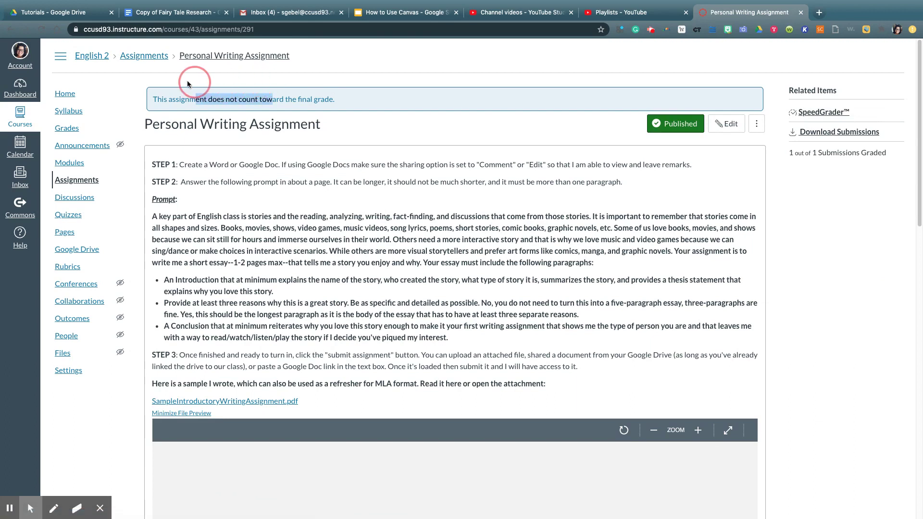
drag(274, 96, 379, 86)
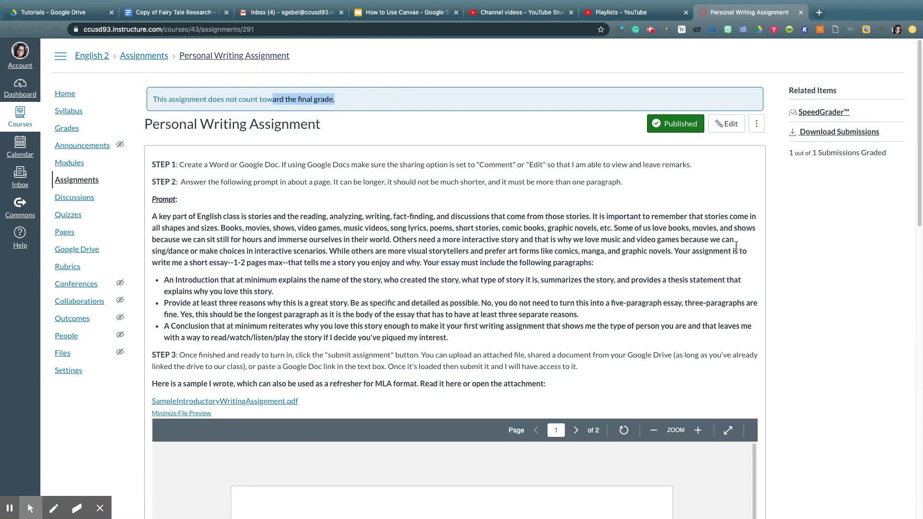
click(885, 297)
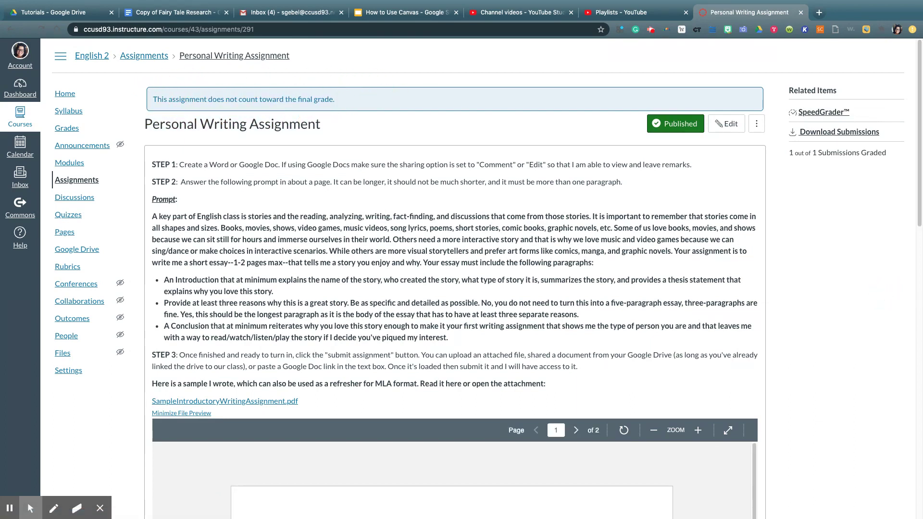
scroll(881, 291, down, 1)
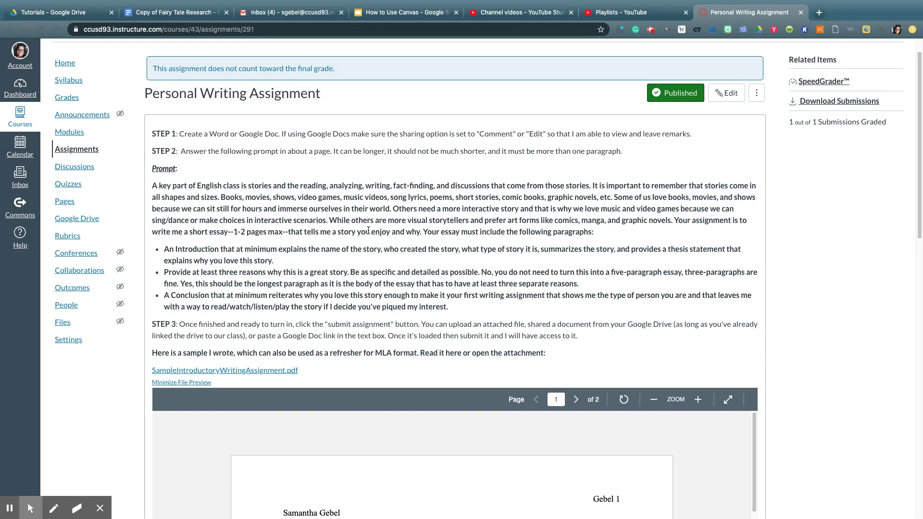
scroll(370, 221, down, 3)
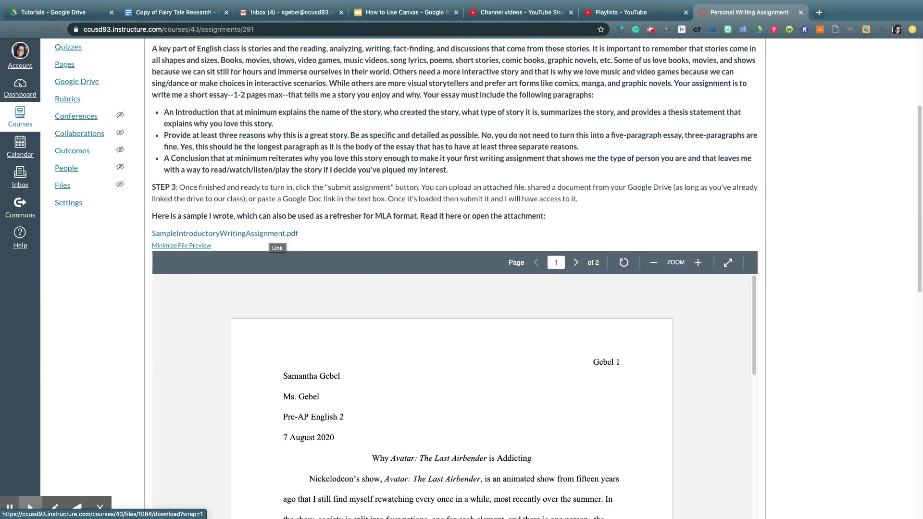
scroll(846, 215, down, 5)
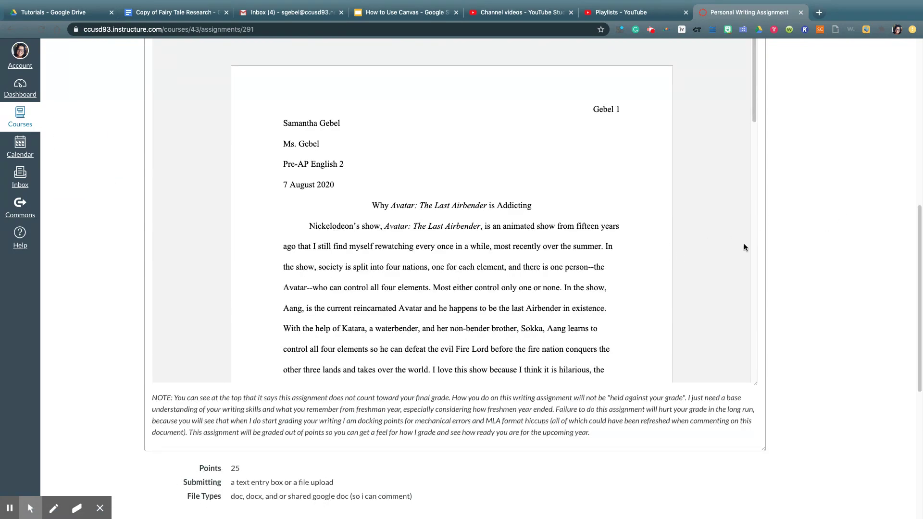
scroll(642, 246, down, 10)
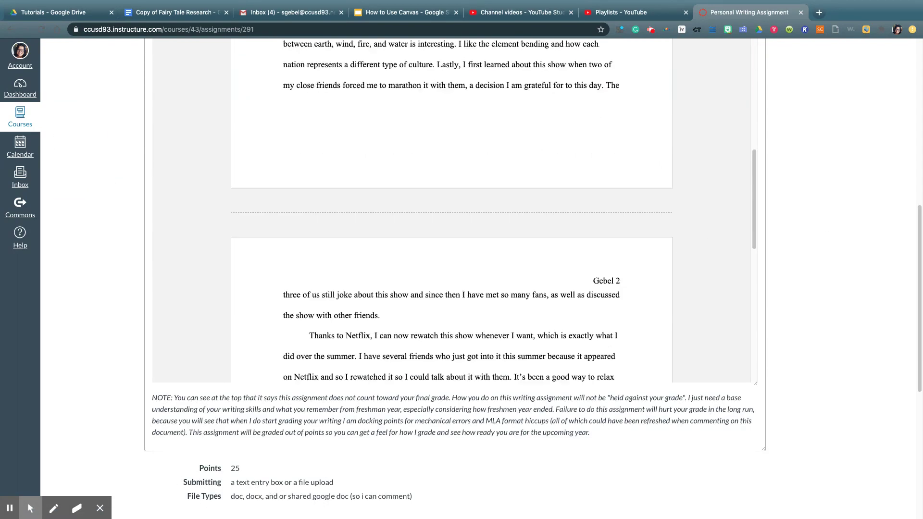
scroll(493, 212, down, 5)
scroll(827, 244, down, 6)
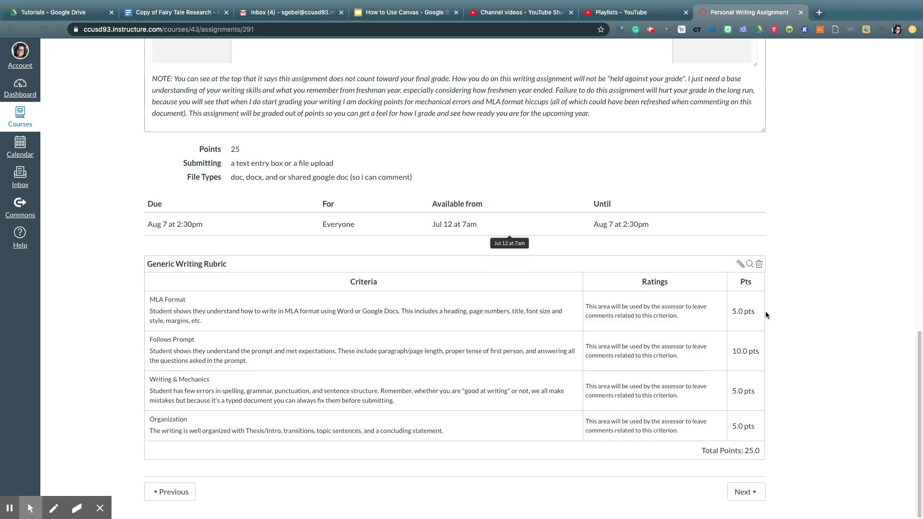
scroll(851, 337, up, 15)
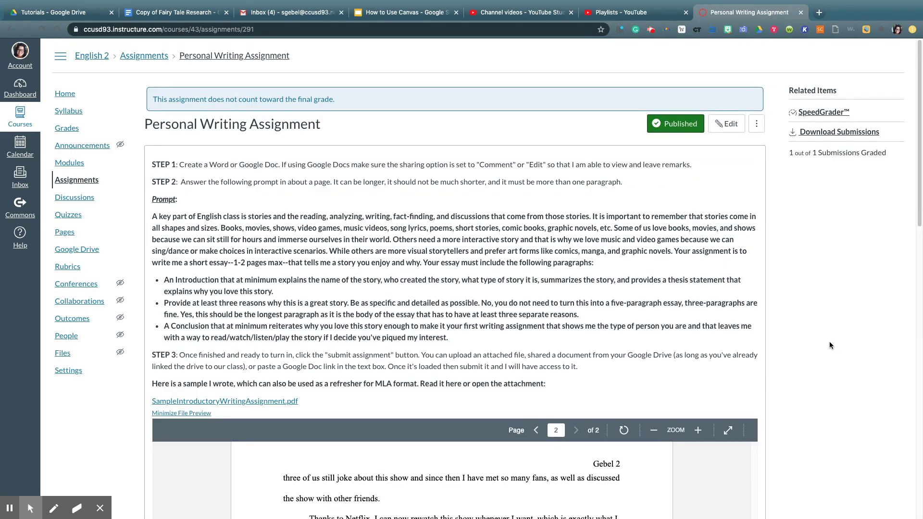
- Switch to Student View from the course home and open the submitted Personal Writing Assignment (25/25)
click(64, 94)
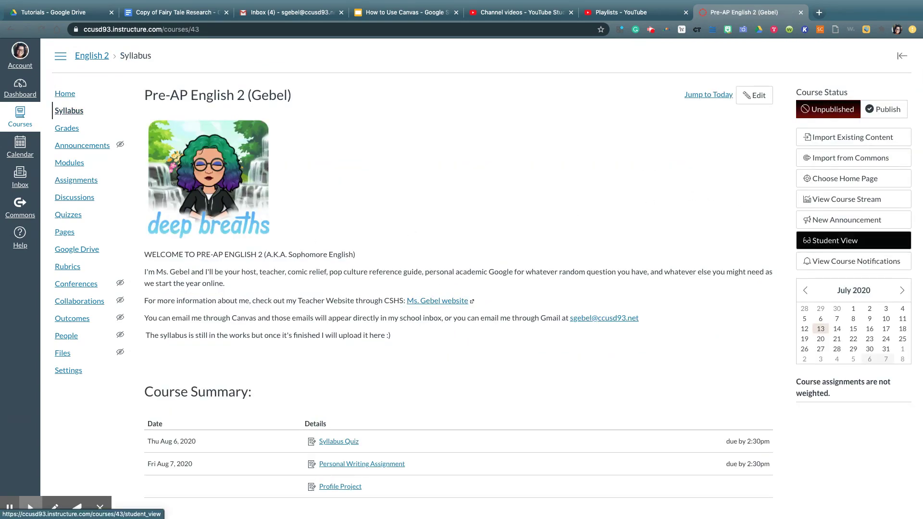
click(811, 241)
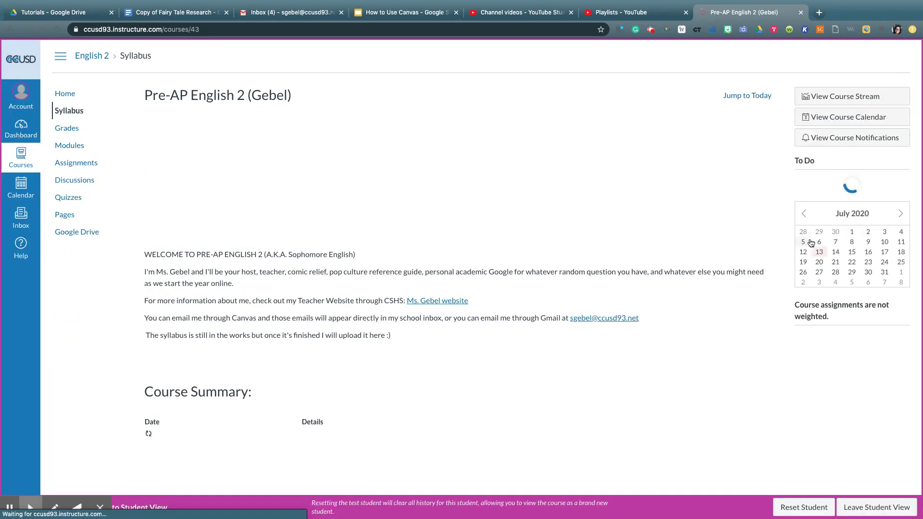
click(77, 163)
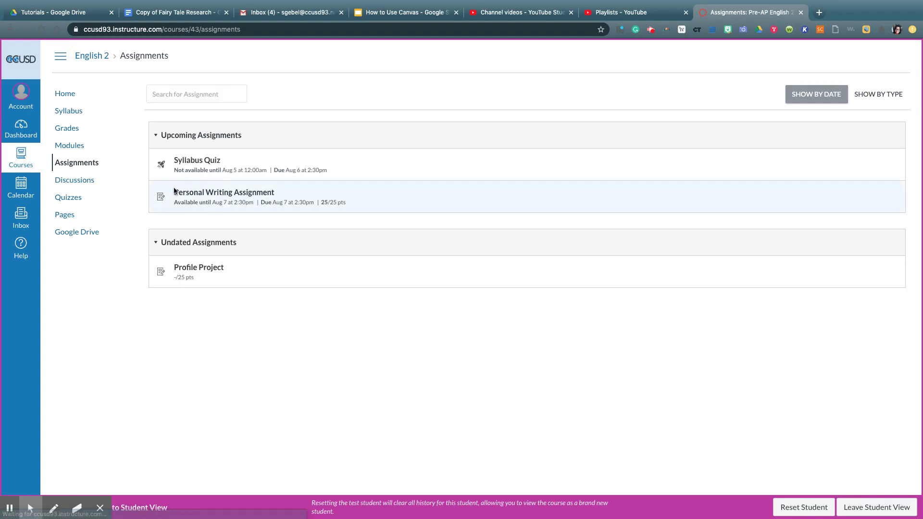
click(201, 194)
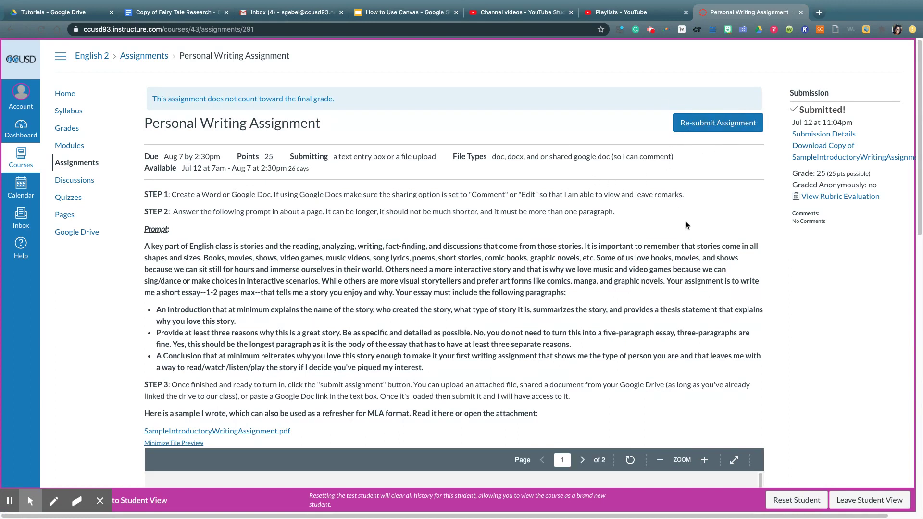
- Start a resubmission and preview the Text Entry and both Google Drive submission options
click(703, 126)
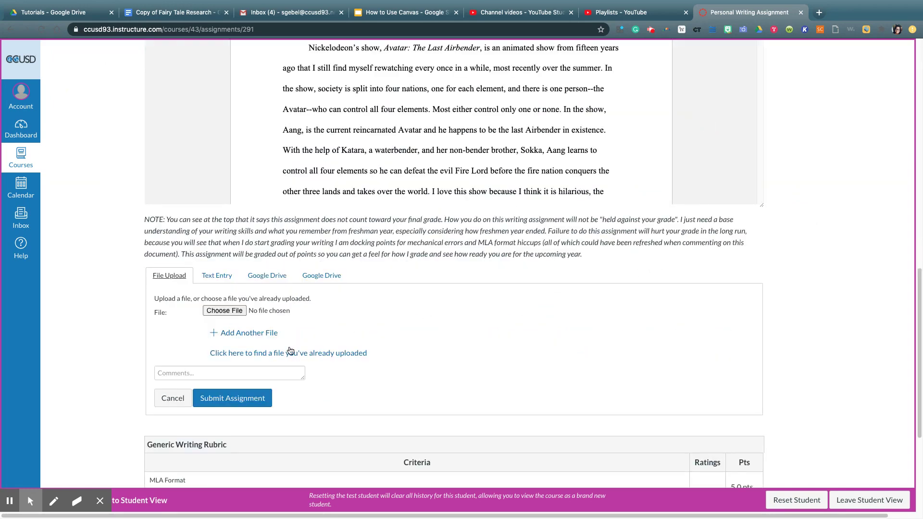
click(206, 283)
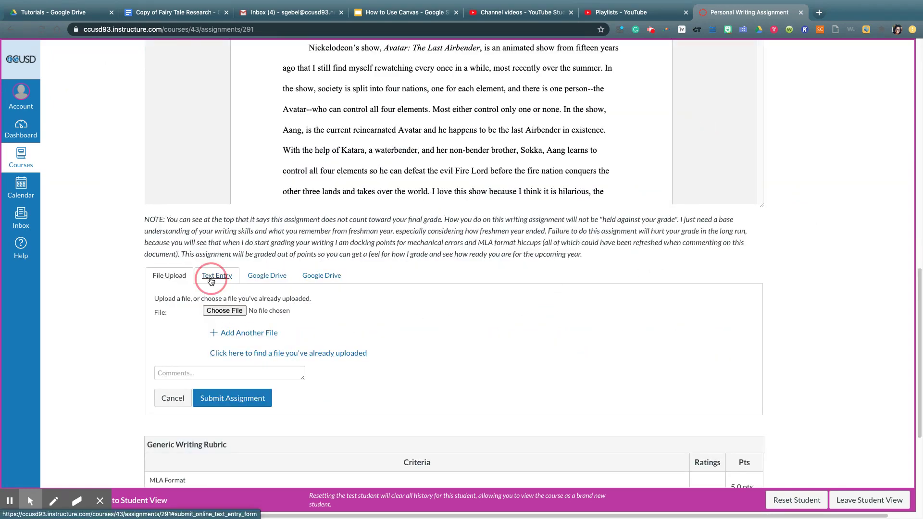
click(229, 357)
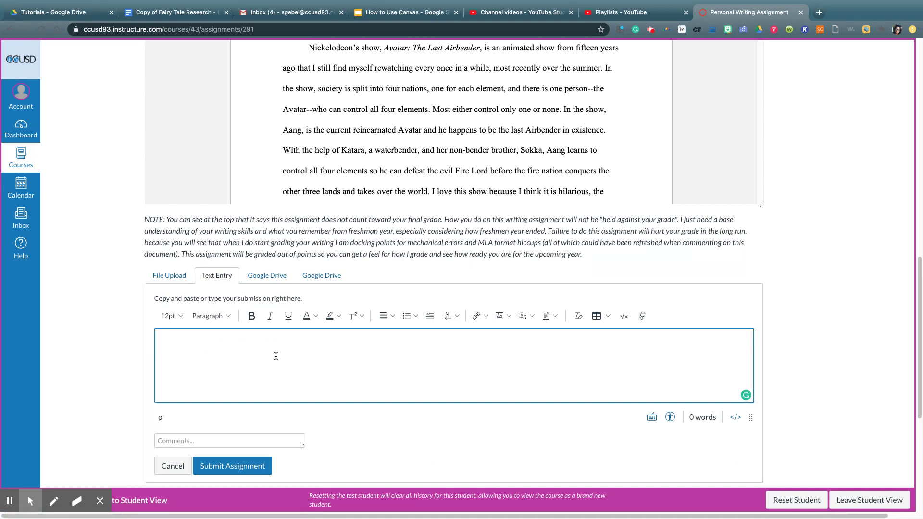
click(268, 276)
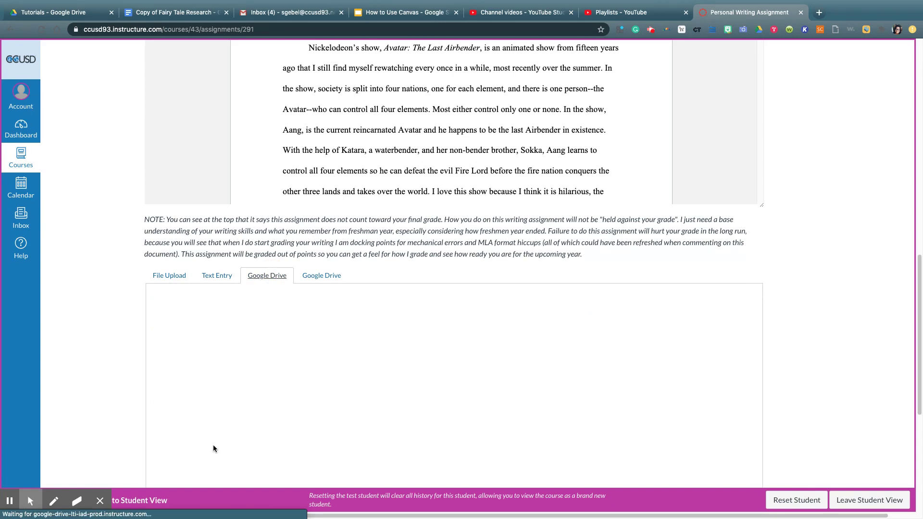
click(314, 275)
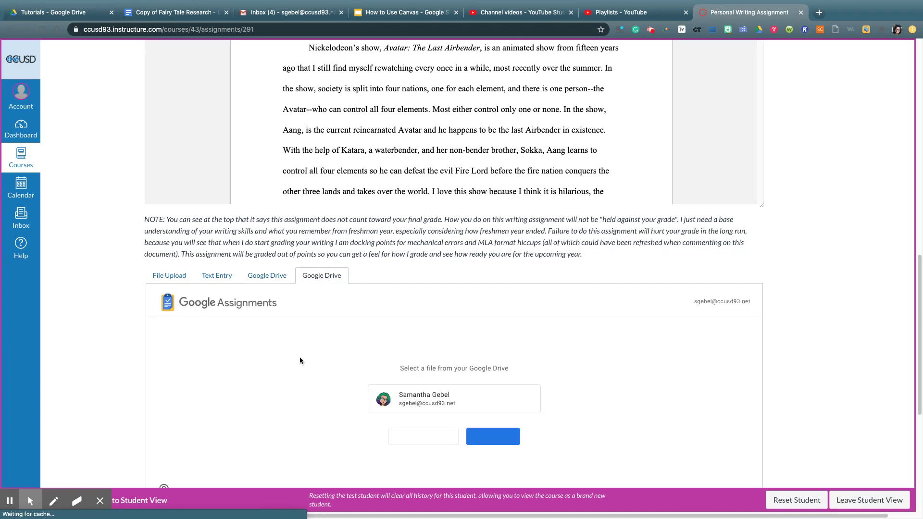
- Try selecting a Google Drive file, then return to the File Upload option
click(513, 441)
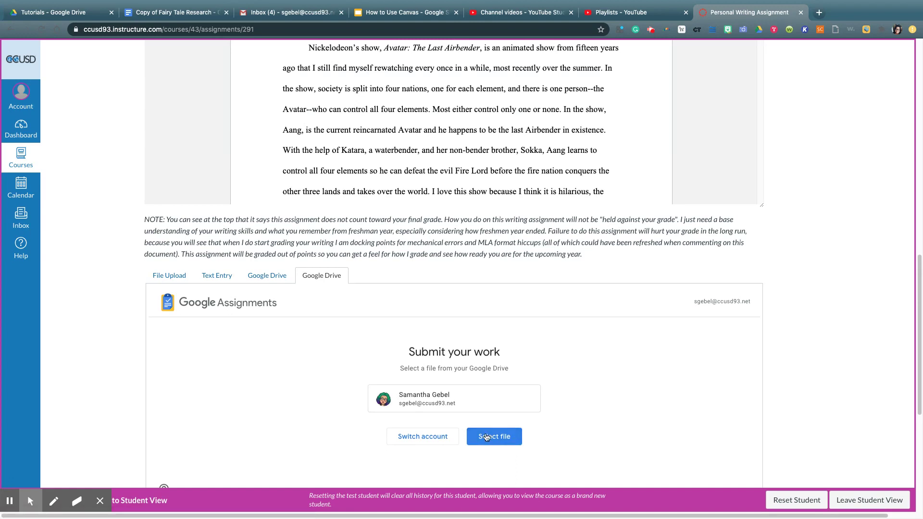
click(171, 276)
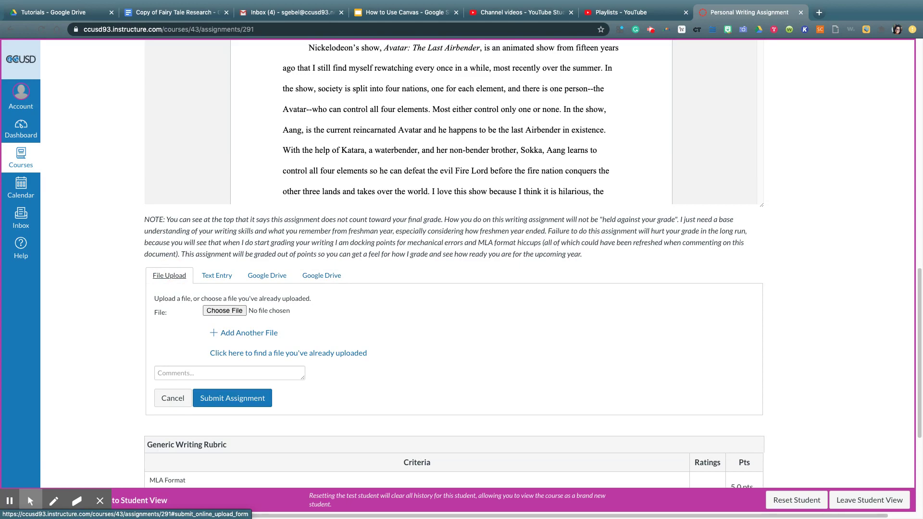
scroll(110, 303, down, 5)
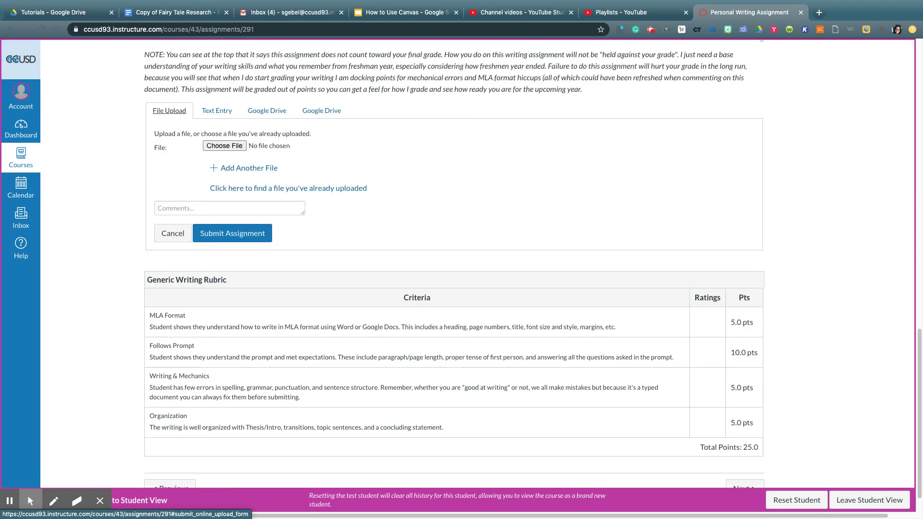
scroll(275, 343, up, 15)
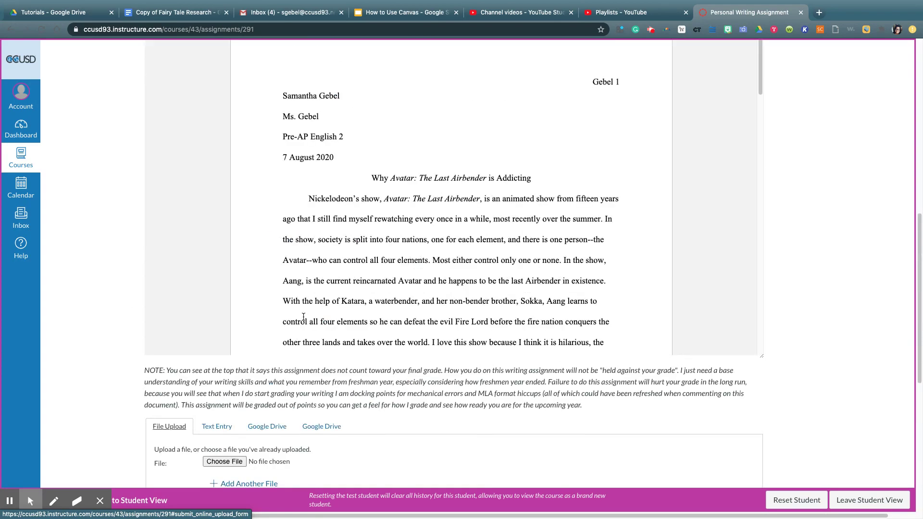